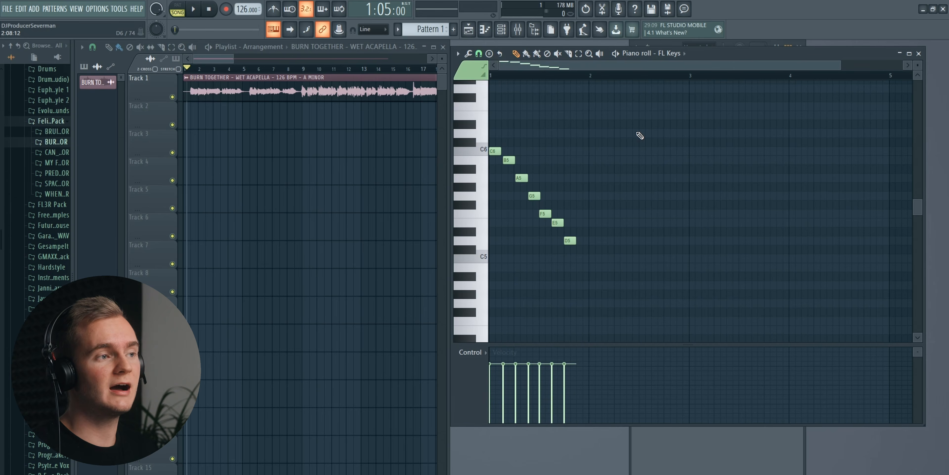
- Maximize the piano roll and mute the seven descending scale notes from C6 to D5
{"action": "scroll", "coordinate": [609, 76], "scroll_direction": "down", "scroll_amount": 1}
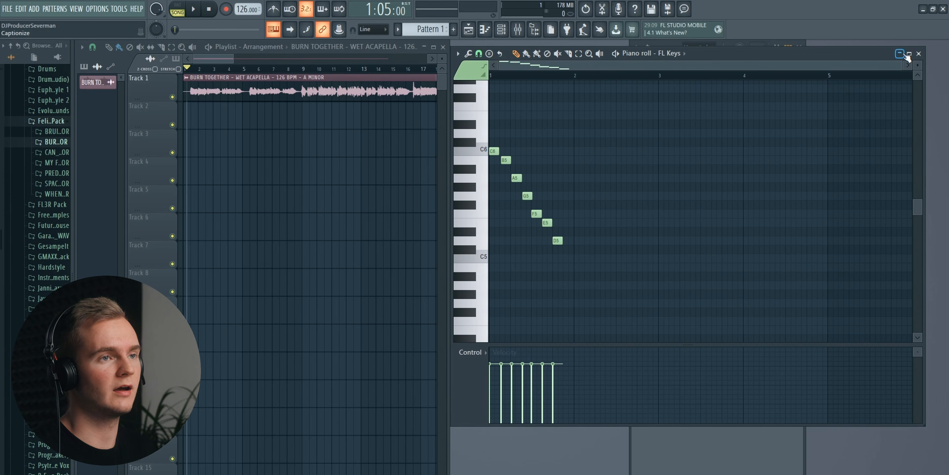
{"action": "left_click", "coordinate": [558, 47]}
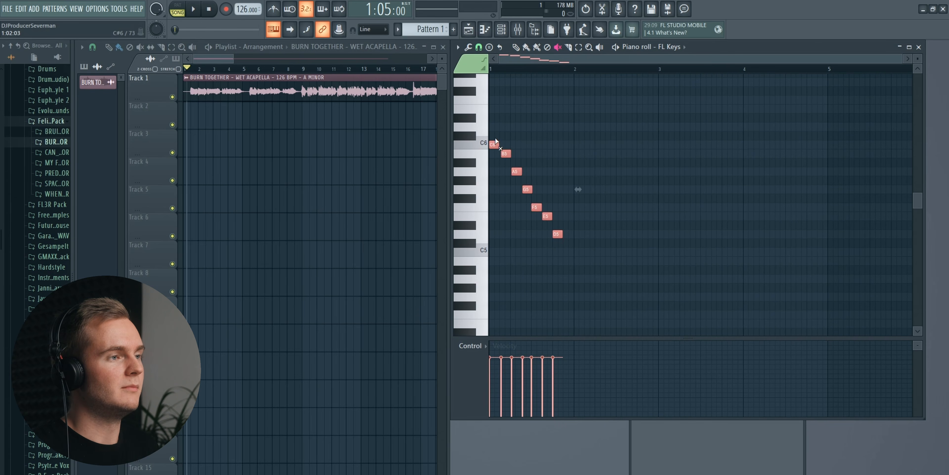
{"action": "mouse_move", "coordinate": [495, 142]}
{"action": "left_mouse_down"}
{"action": "mouse_move", "coordinate": [574, 269]}
{"action": "mouse_move", "coordinate": [561, 244]}
{"action": "left_mouse_up"}
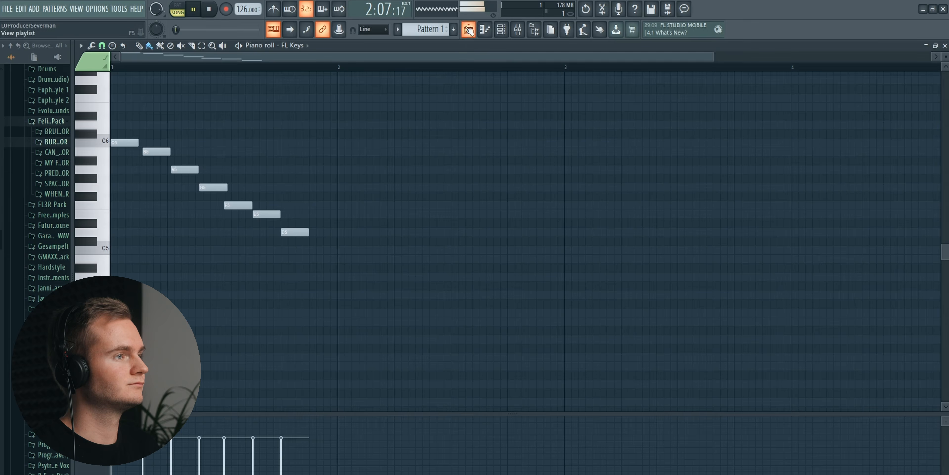
- Place Pattern 1 at the start of Track 3 in the playlist and stop playback
{"action": "left_click", "coordinate": [469, 29]}
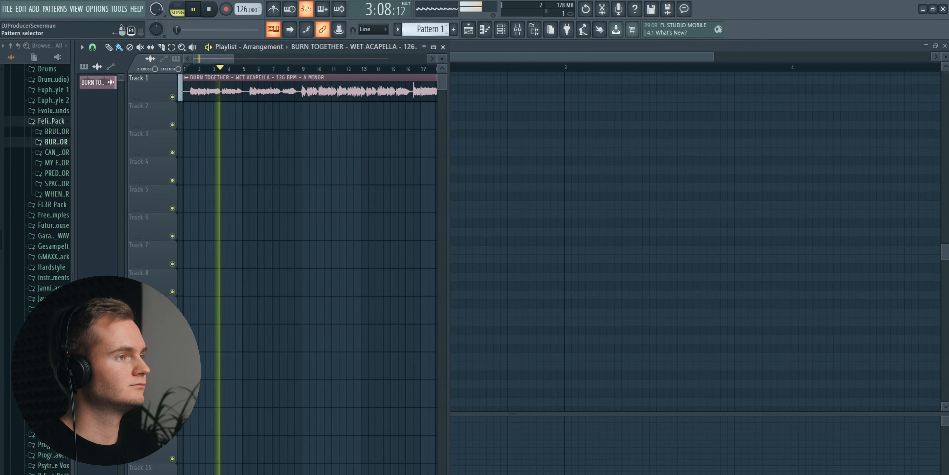
{"action": "left_click", "coordinate": [426, 30]}
{"action": "left_click_drag", "start_coordinate": [283, 148], "coordinate": [186, 137]}
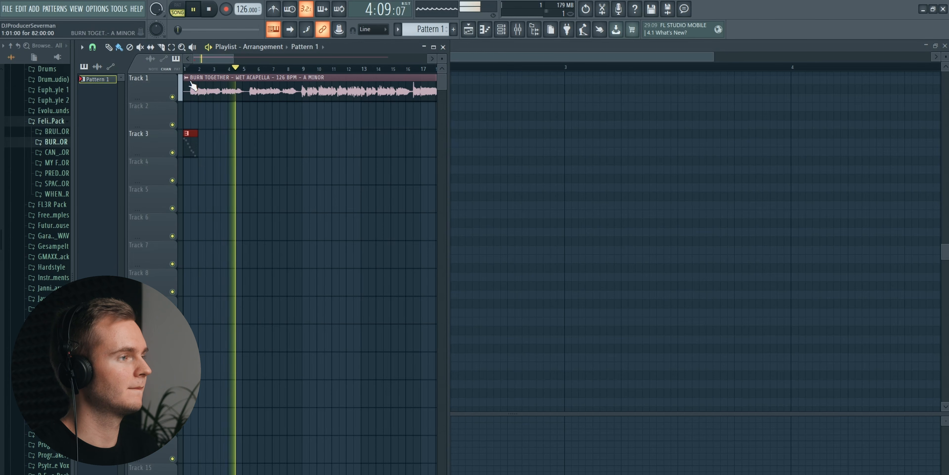
{"action": "key", "text": "space"}
- Draw one-bar root notes A3, F3, C4 and G3 in bars 1 to 4 of Pattern 1
{"action": "double_click", "coordinate": [189, 149]}
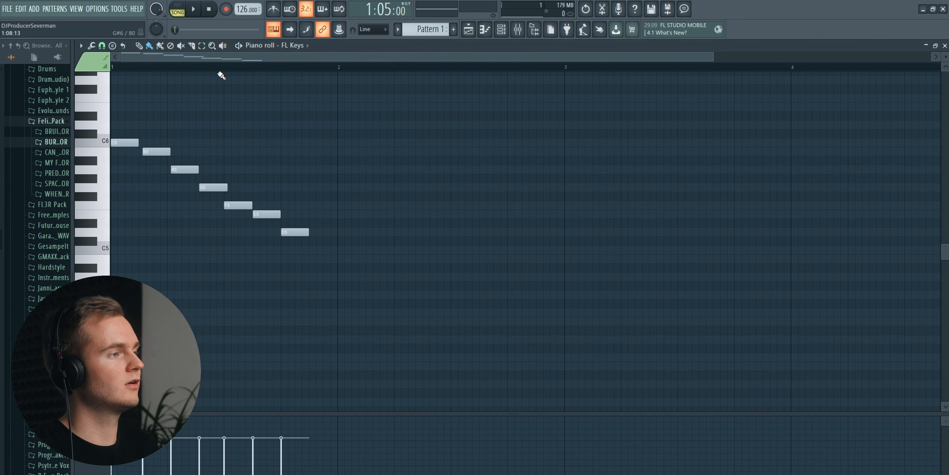
{"action": "left_click", "coordinate": [92, 272]}
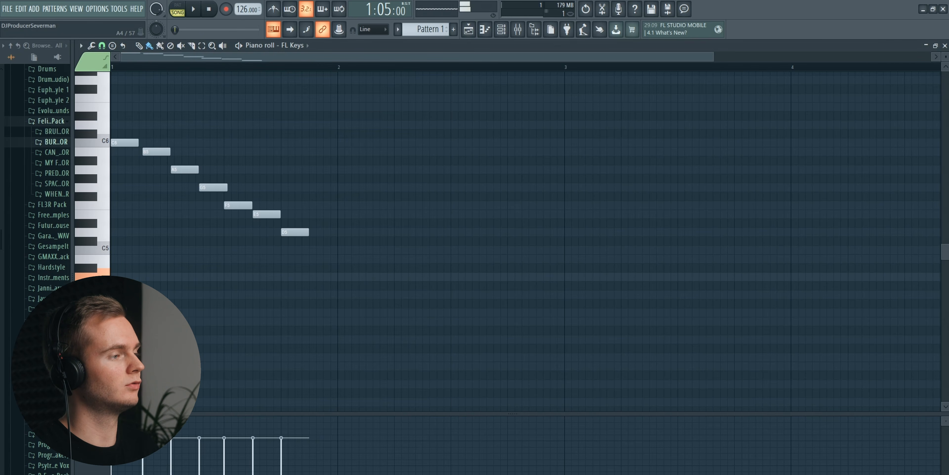
{"action": "scroll", "coordinate": [92, 313], "scroll_direction": "down", "scroll_amount": 2}
{"action": "key", "text": "space"}
{"action": "left_click_drag", "start_coordinate": [139, 343], "coordinate": [333, 345]}
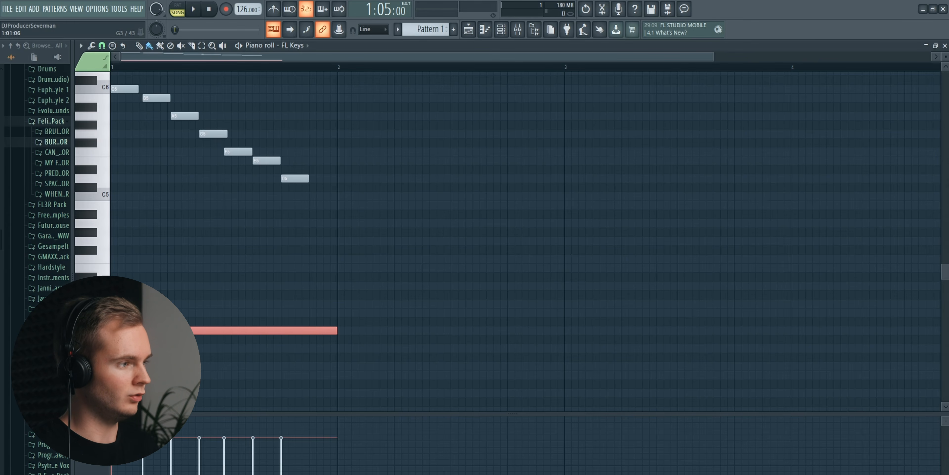
{"action": "left_click", "coordinate": [96, 349]}
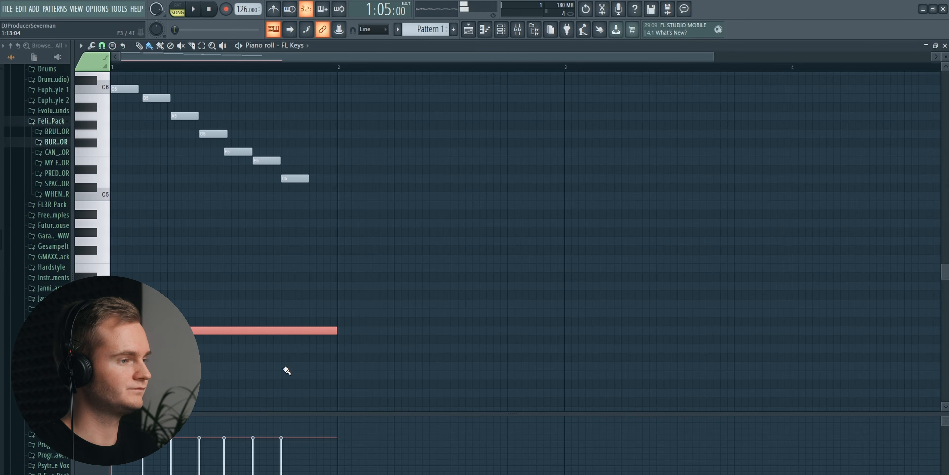
{"action": "left_click", "coordinate": [340, 366]}
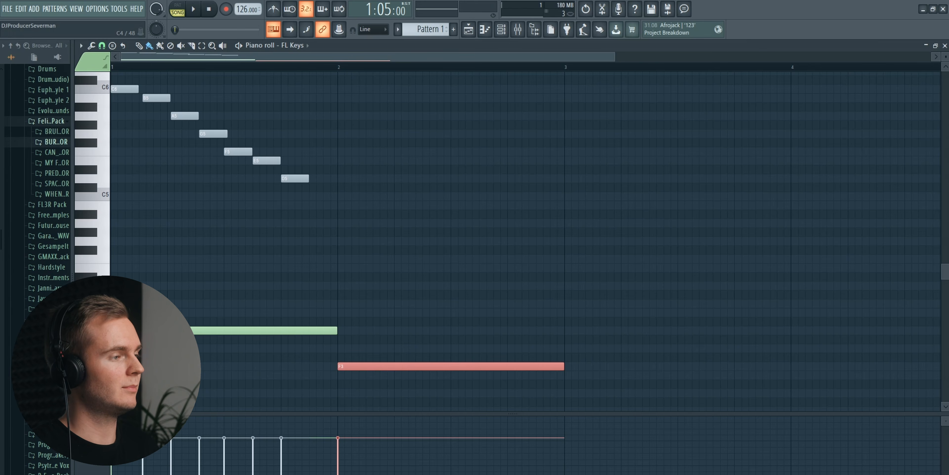
{"action": "left_click", "coordinate": [572, 304]}
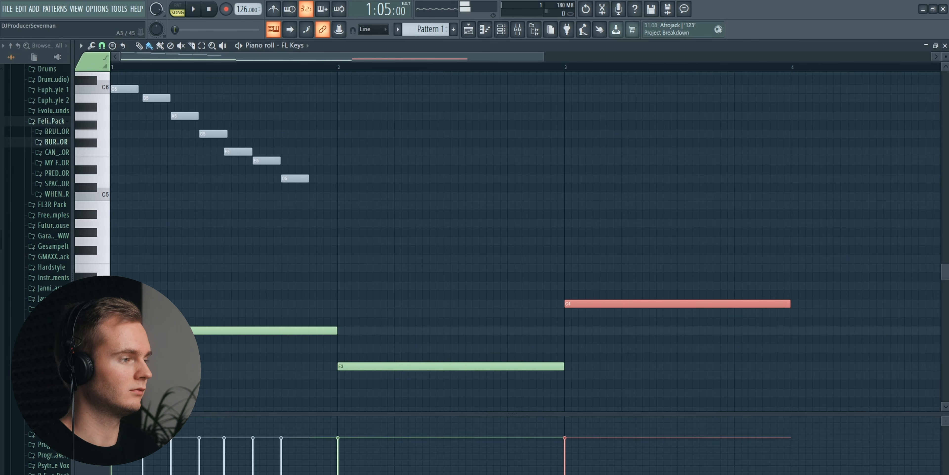
{"action": "left_click", "coordinate": [800, 349]}
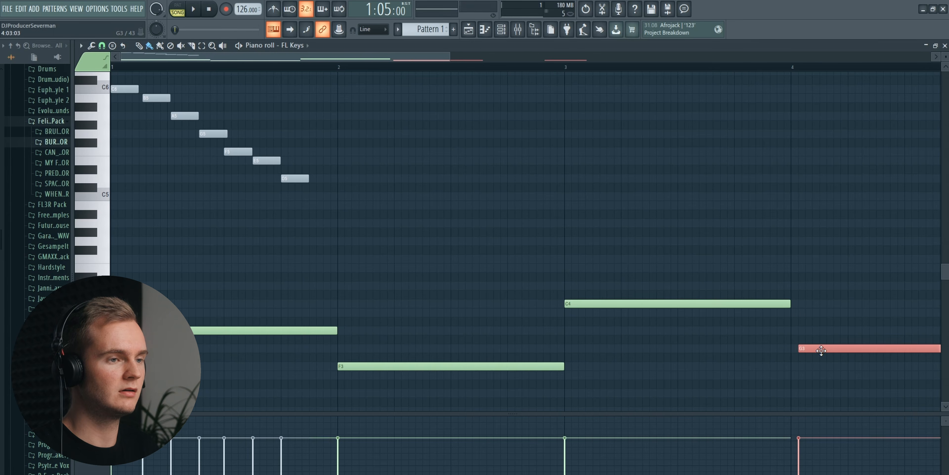
- Play the arrangement from the start to hear the four root notes against the acapella, following them in the piano roll
{"action": "left_click", "coordinate": [469, 29]}
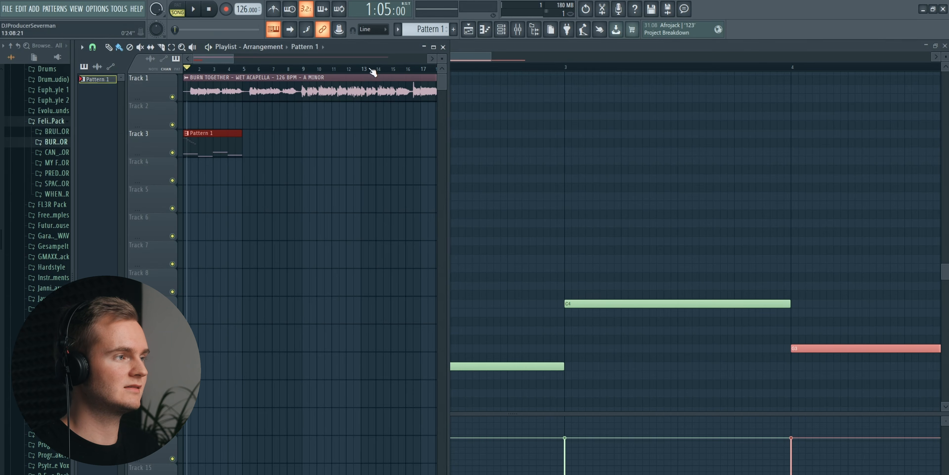
{"action": "left_click", "coordinate": [215, 9]}
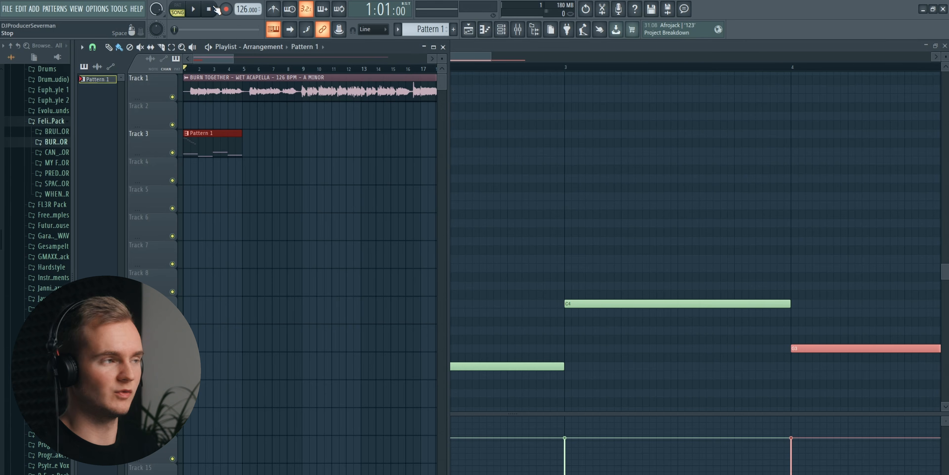
{"action": "key", "text": "space"}
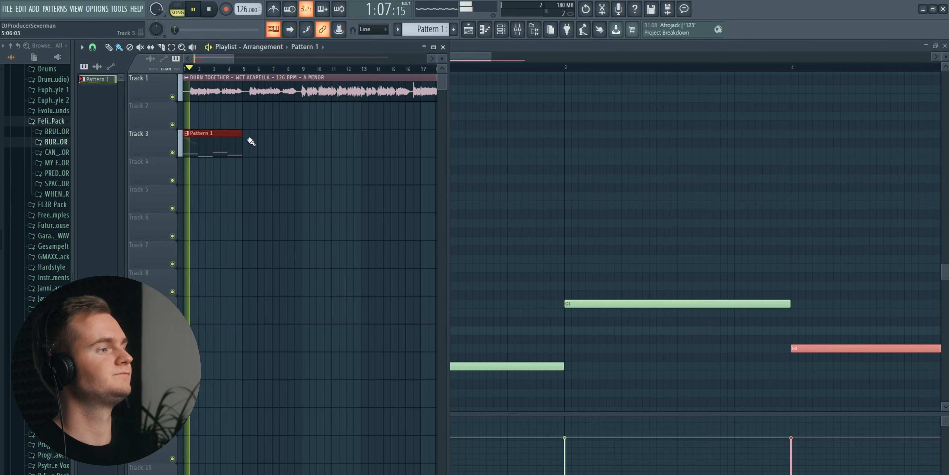
{"action": "double_click", "coordinate": [232, 147]}
{"action": "scroll", "coordinate": [280, 65], "scroll_direction": "down", "scroll_amount": 4}
{"action": "scroll", "coordinate": [444, 283], "scroll_direction": "down", "scroll_amount": 3}
{"action": "scroll", "coordinate": [444, 284], "scroll_direction": "up", "scroll_amount": 1}
{"action": "scroll", "coordinate": [448, 287], "scroll_direction": "up", "scroll_amount": 1}
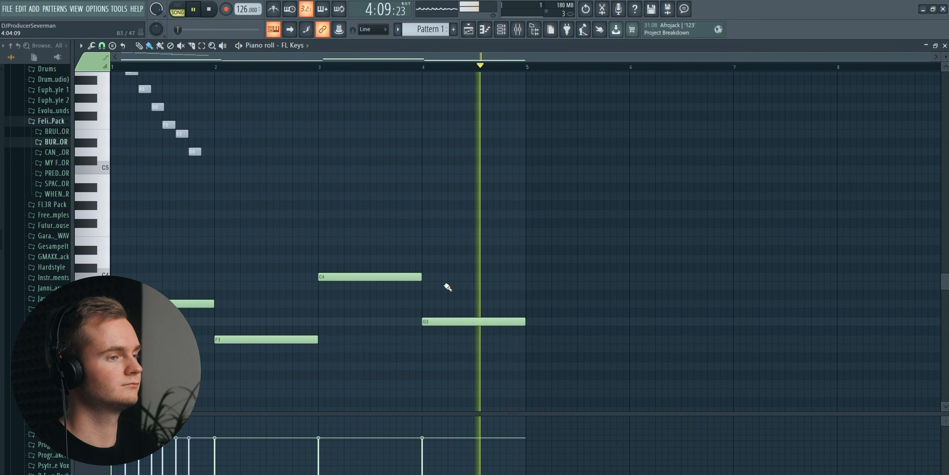
{"action": "key", "text": "space"}
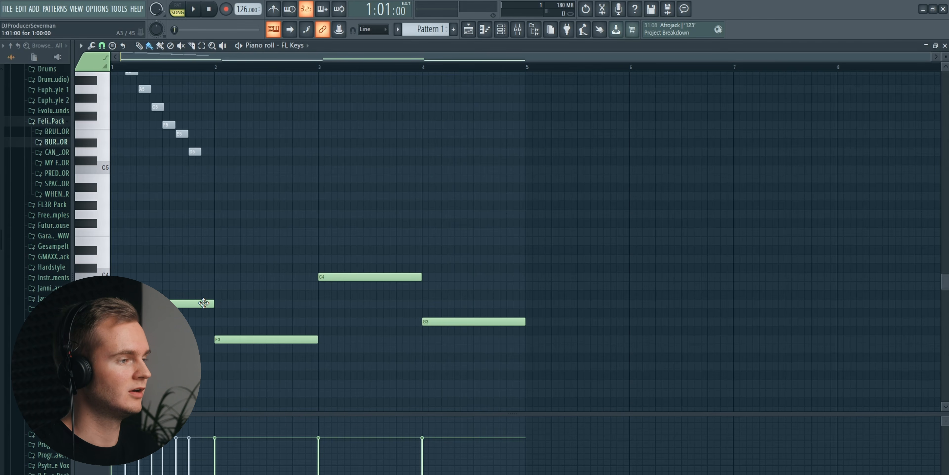
- Try alternative roots by moving the bar 1 note to D3 and the bar 3 note to A3, playing back each variation
{"action": "left_click_drag", "start_coordinate": [198, 306], "coordinate": [197, 368]}
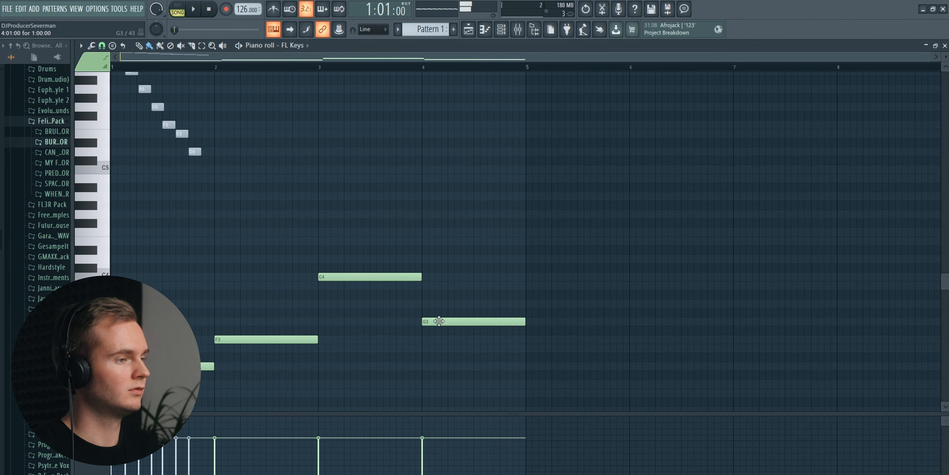
{"action": "key", "text": "space"}
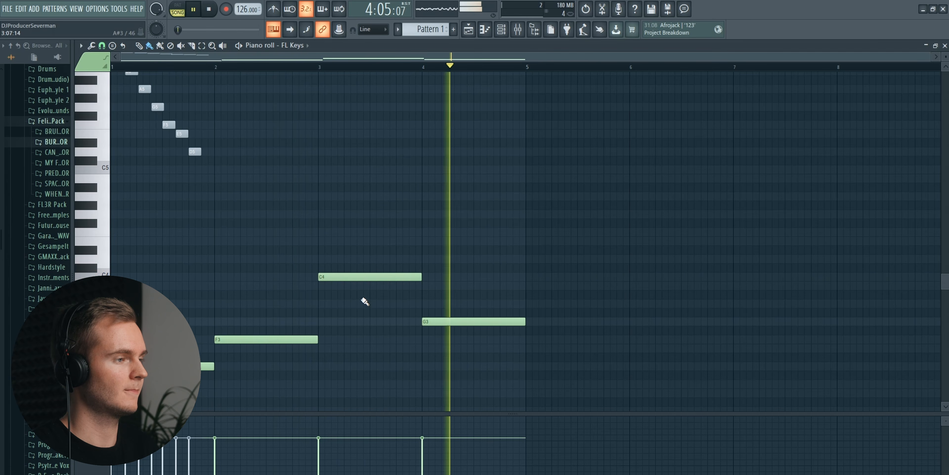
{"action": "key", "text": "space"}
{"action": "left_click_drag", "start_coordinate": [356, 280], "coordinate": [357, 313]}
{"action": "key", "text": "space"}
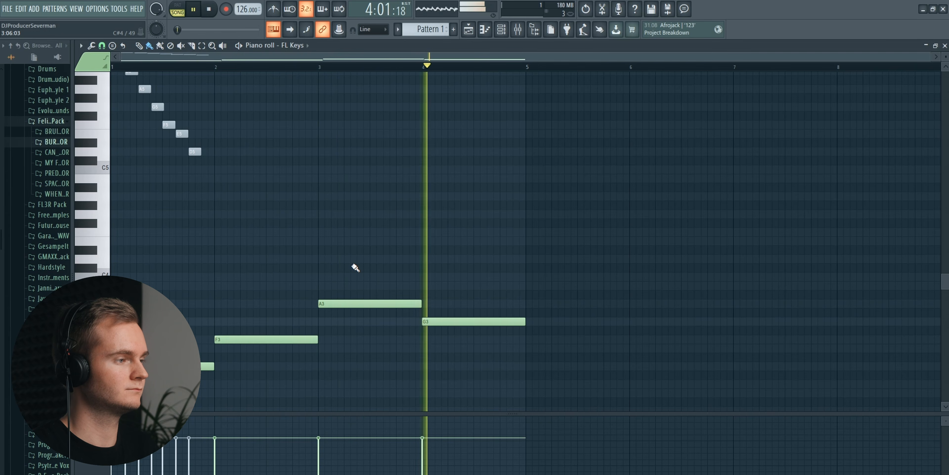
{"action": "key", "text": "space"}
- Try another root line with E3 in bar 1 and C3 in bar 3, and play it back
{"action": "left_click_drag", "start_coordinate": [185, 357], "coordinate": [152, 376]}
{"action": "key", "text": "ctrl+Up"}
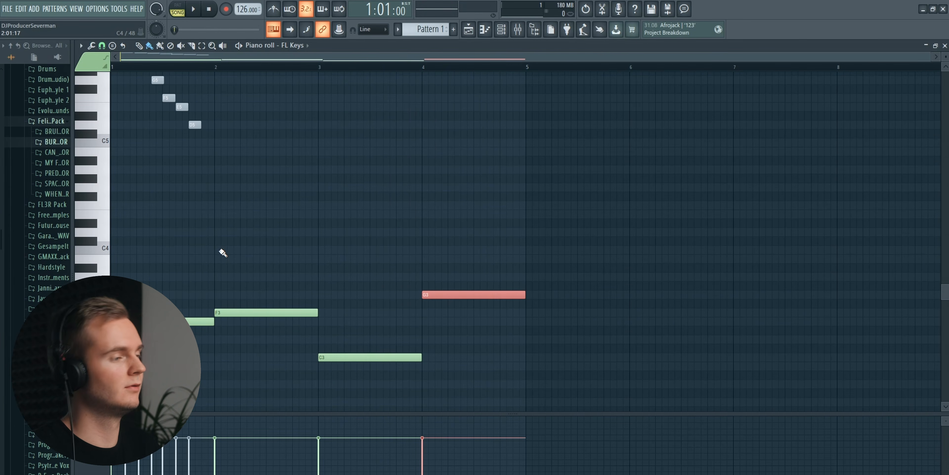
{"action": "key", "text": "space"}
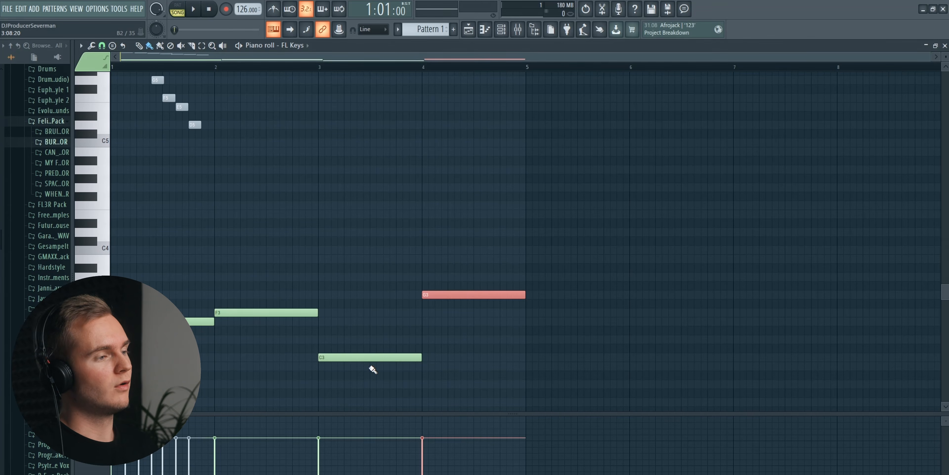
- Delete the four root notes in bars 1 to 4, keeping the muted scale notes
{"action": "right_click", "coordinate": [363, 358]}
{"action": "right_click", "coordinate": [308, 313]}
{"action": "right_click", "coordinate": [206, 321]}
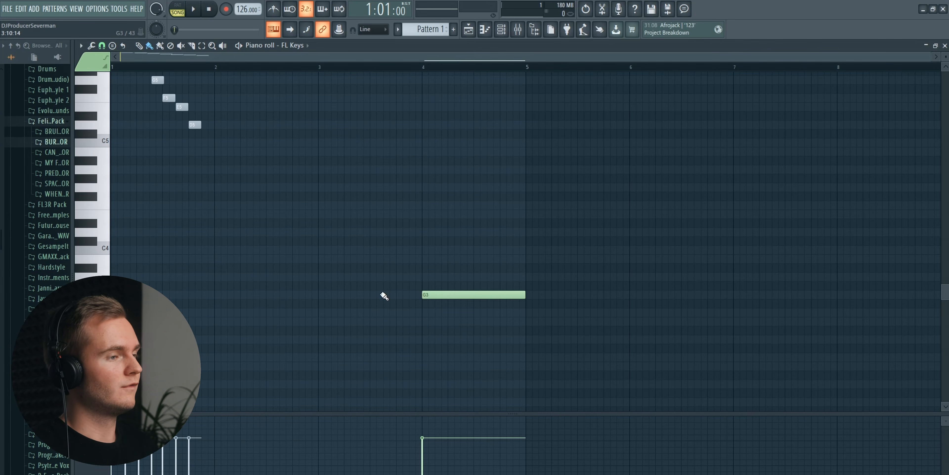
{"action": "right_click", "coordinate": [431, 295]}
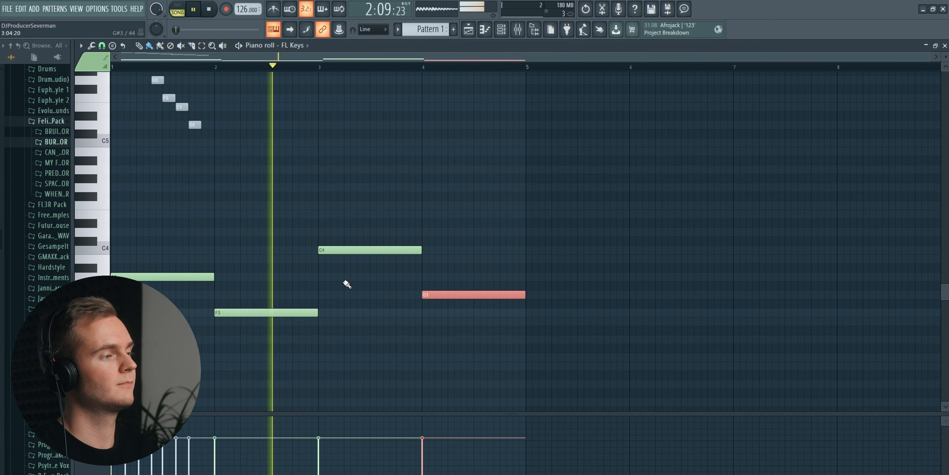
- Duplicate the four root notes one octave higher, at A4, F4, C5 and G4
{"action": "scroll", "coordinate": [332, 302], "scroll_direction": "up", "scroll_amount": 4}
{"action": "scroll", "coordinate": [324, 301], "scroll_direction": "down", "scroll_amount": 5}
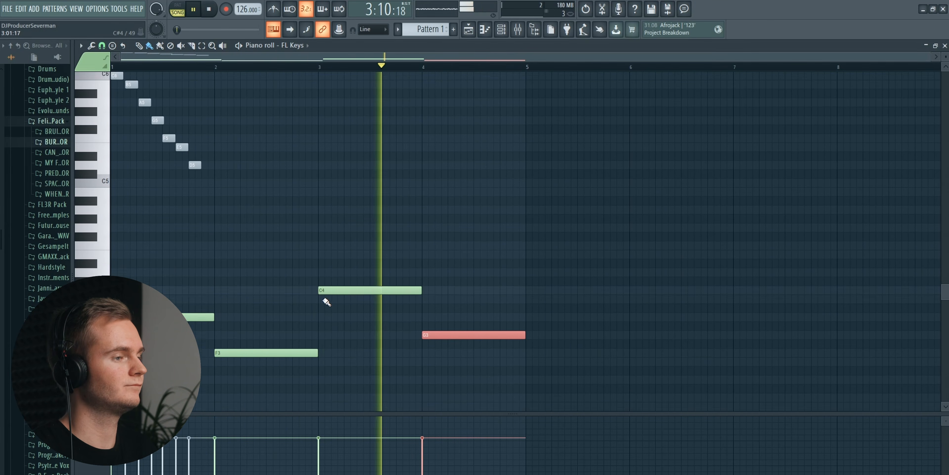
{"action": "scroll", "coordinate": [280, 269], "scroll_direction": "up", "scroll_amount": 5}
{"action": "scroll", "coordinate": [201, 252], "scroll_direction": "down", "scroll_amount": 3}
{"action": "key", "text": "space"}
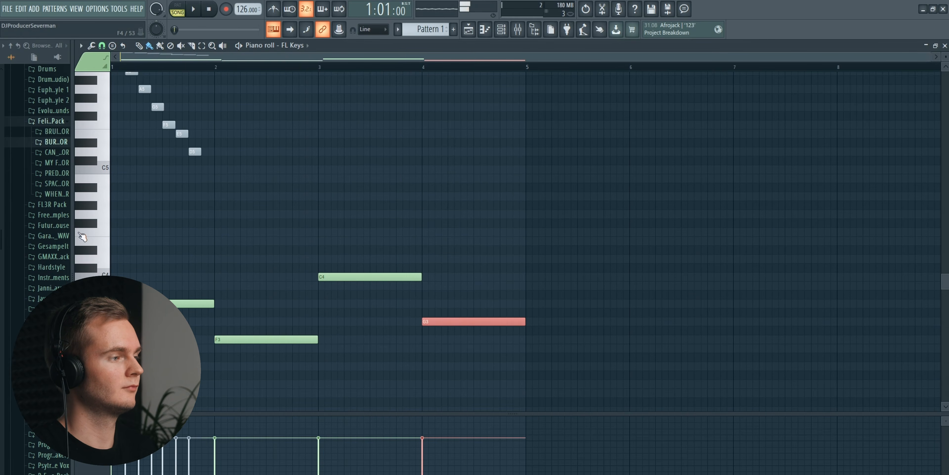
{"action": "key", "text": "ctrl+a"}
{"action": "left_click_drag", "start_coordinate": [93, 363], "coordinate": [92, 365]}
{"action": "key", "text": "ctrl+v"}
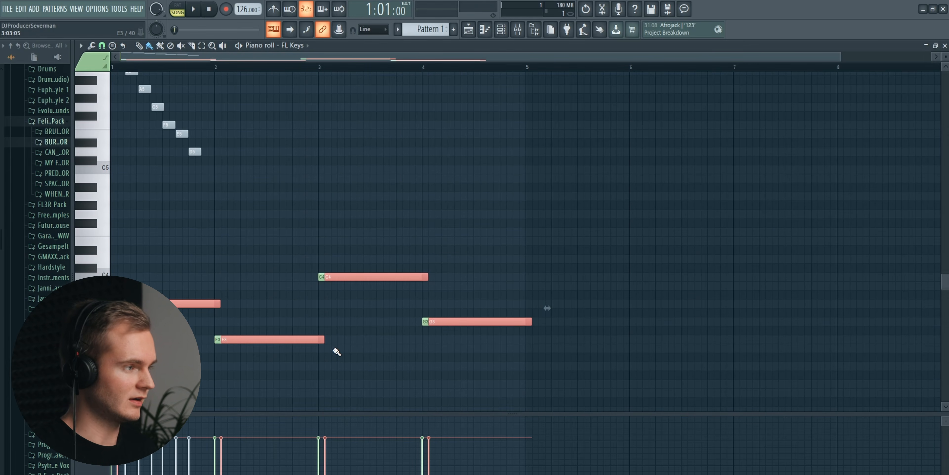
{"action": "left_click_drag", "start_coordinate": [194, 300], "coordinate": [187, 194]}
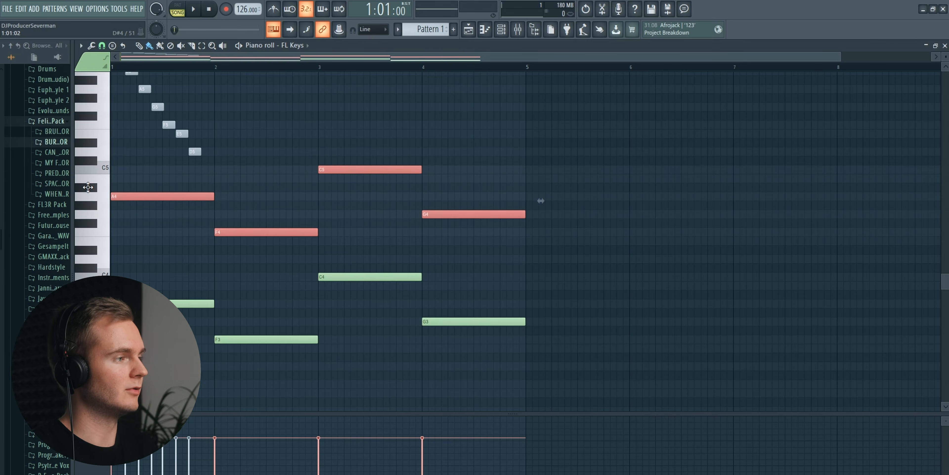
- Duplicate the octave notes, place the copies at E4, C4, G4 and D4 as fifths, and play the result
{"action": "key", "text": "ctrl+c"}
{"action": "key", "text": "ctrl+v"}
{"action": "scroll", "coordinate": [204, 234], "scroll_direction": "up", "scroll_amount": 3}
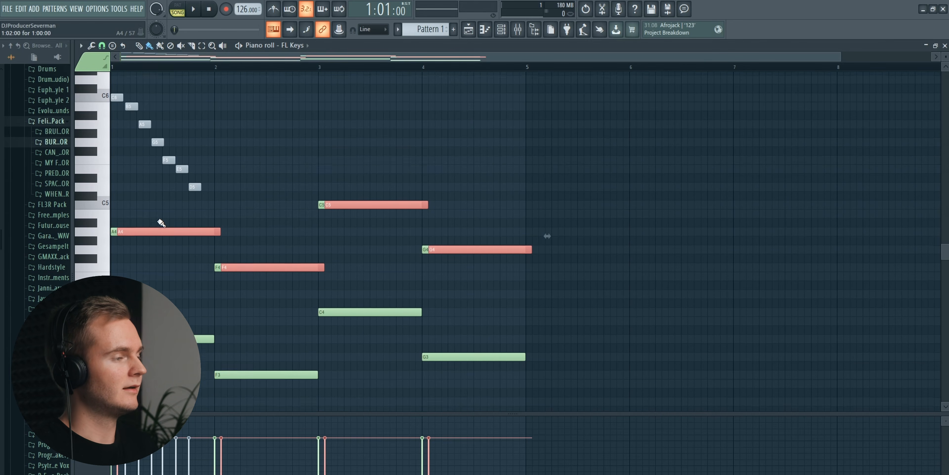
{"action": "scroll", "coordinate": [548, 281], "scroll_direction": "down", "scroll_amount": 2}
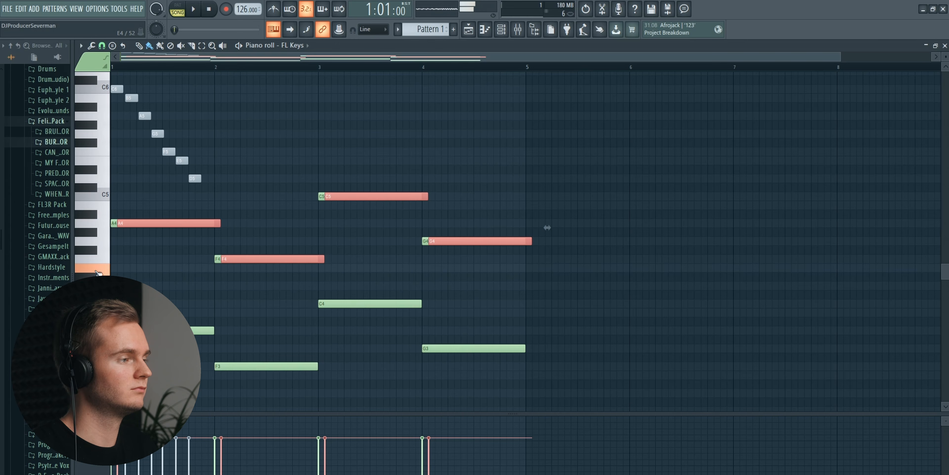
{"action": "left_click_drag", "start_coordinate": [547, 227], "coordinate": [540, 272]}
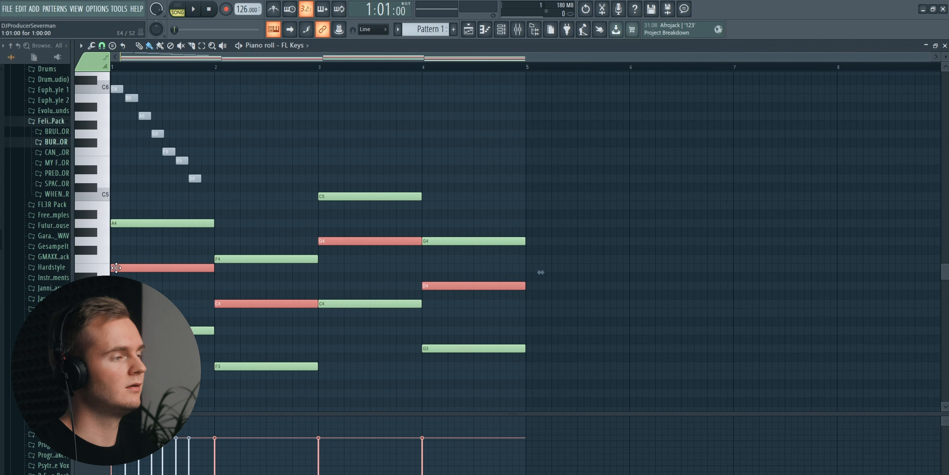
{"action": "key", "text": "space"}
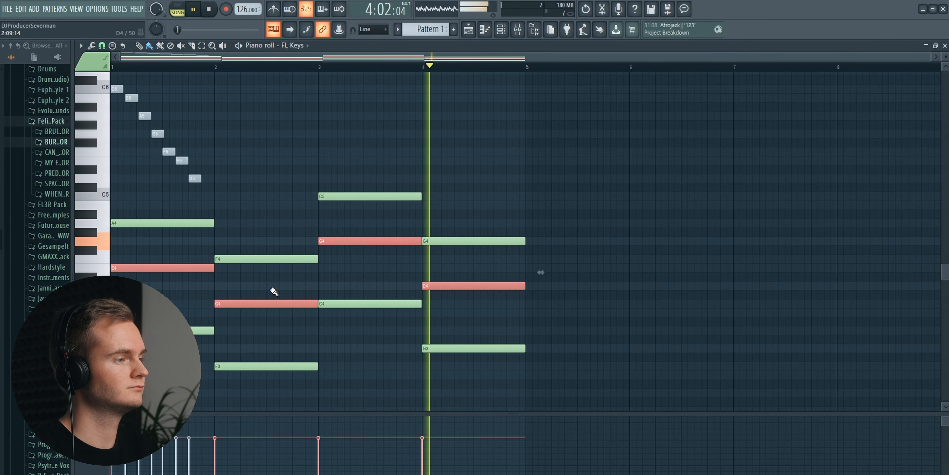
{"action": "key", "text": "space"}
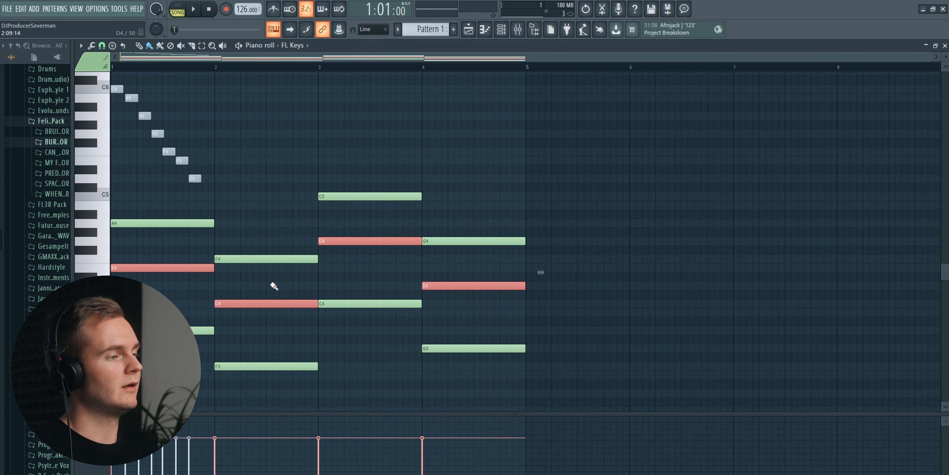
- Add another one-bar note layer at D5, A#4, F5 and C5 above the chords and play it back
{"action": "left_click_drag", "start_coordinate": [175, 268], "coordinate": [68, 190]}
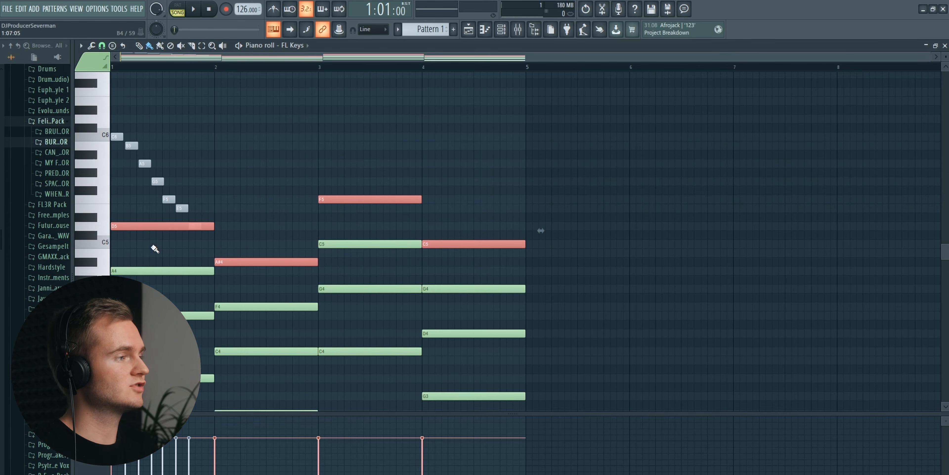
{"action": "scroll", "coordinate": [152, 248], "scroll_direction": "up", "scroll_amount": 3}
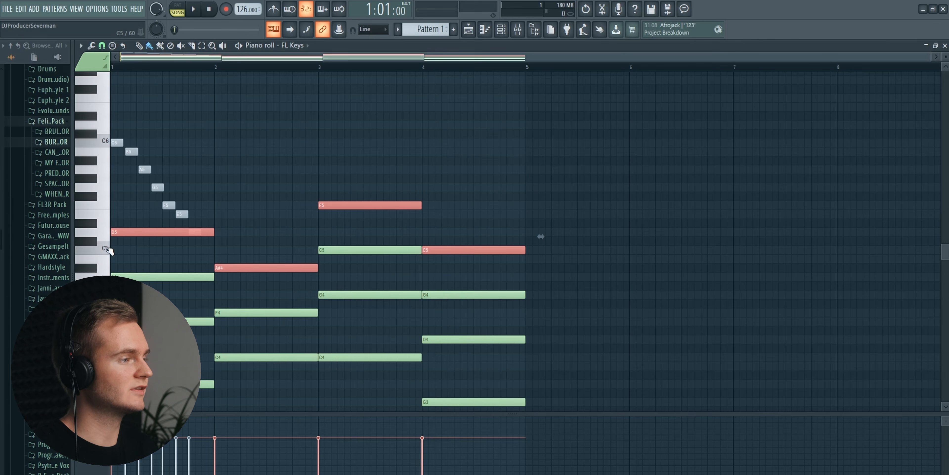
{"action": "key", "text": "space"}
{"action": "scroll", "coordinate": [199, 280], "scroll_direction": "down", "scroll_amount": 6}
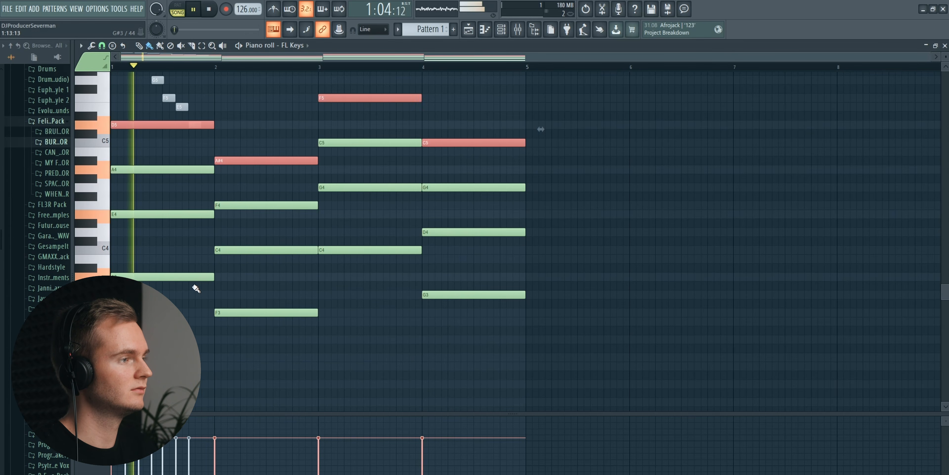
- Transpose the selected upper note layer down two semitones to C5, G#4, D#5 and A#4, and audition it
{"action": "scroll", "coordinate": [129, 187], "scroll_direction": "up", "scroll_amount": 3}
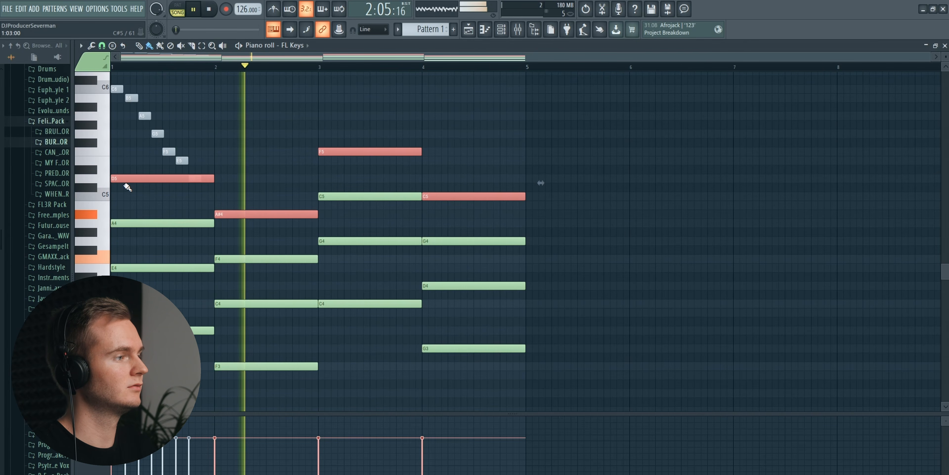
{"action": "key", "text": "space"}
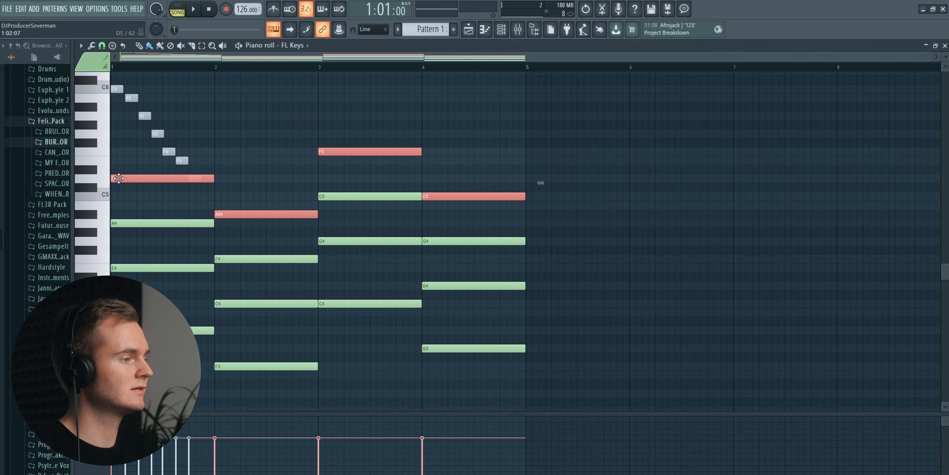
{"action": "left_click", "coordinate": [105, 225]}
{"action": "left_click", "coordinate": [104, 208]}
{"action": "left_click", "coordinate": [104, 197]}
{"action": "left_click_drag", "start_coordinate": [118, 181], "coordinate": [107, 199]}
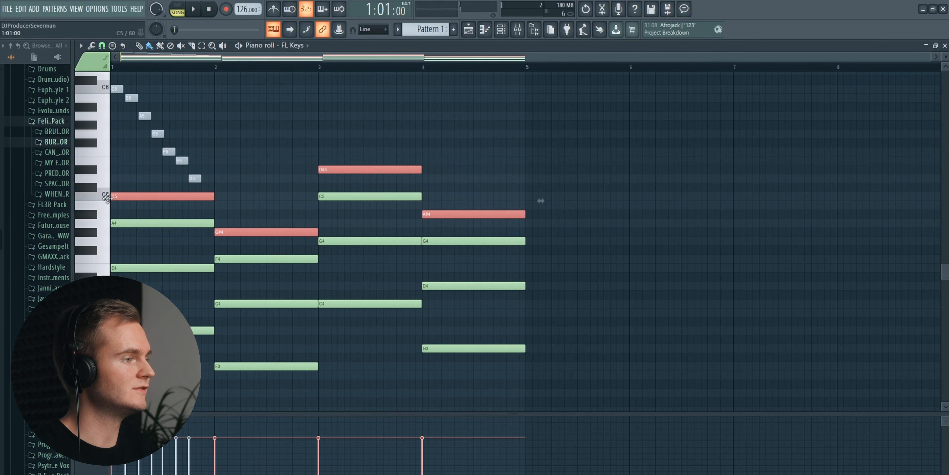
{"action": "key", "text": "space"}
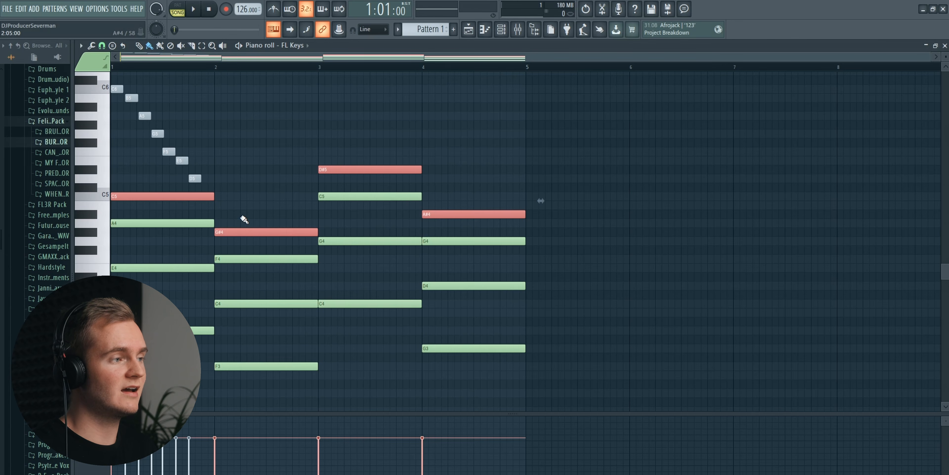
- Raise the G#4 note in bar 2 to A4, compare it with G4, keep A4 and play the result
{"action": "left_click", "coordinate": [244, 233]}
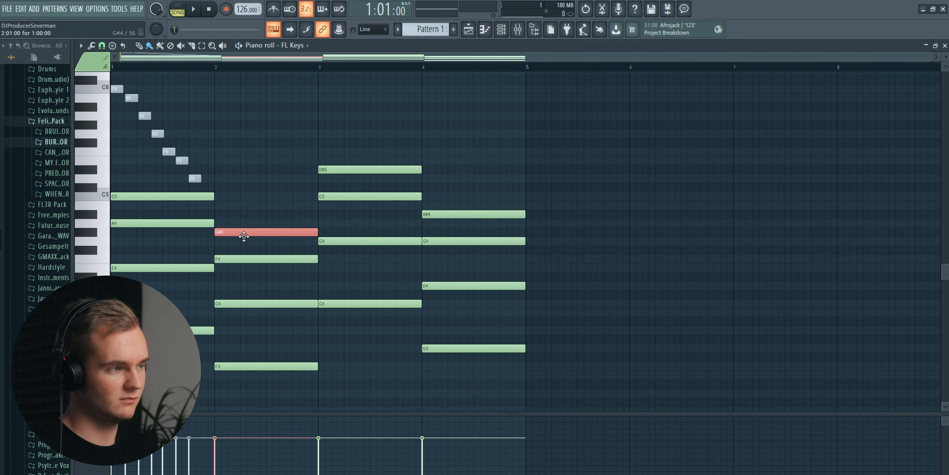
{"action": "key", "text": "shift+Up"}
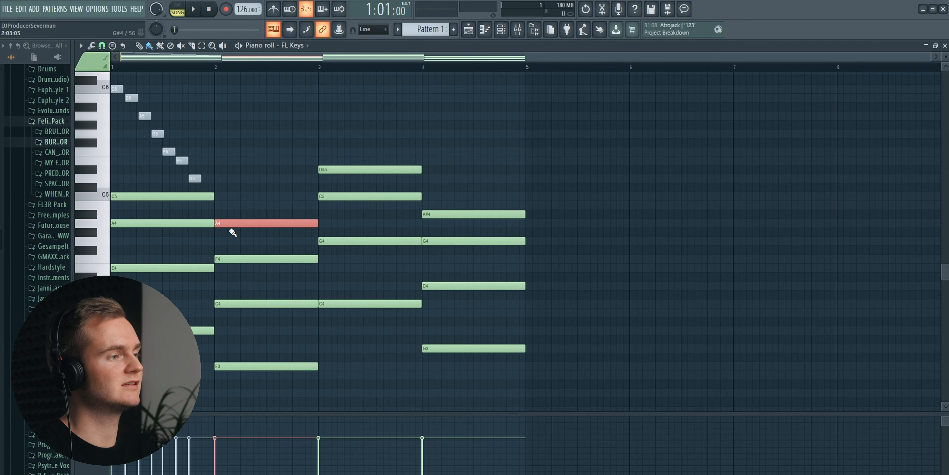
{"action": "key", "text": "shift+Down"}
{"action": "key", "text": "shift+Down"}
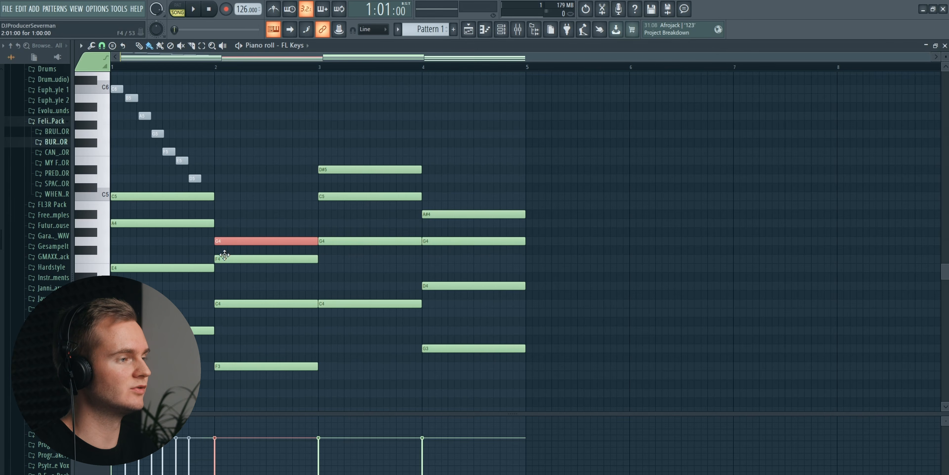
{"action": "key", "text": "shift+Up"}
{"action": "key", "text": "shift+Up"}
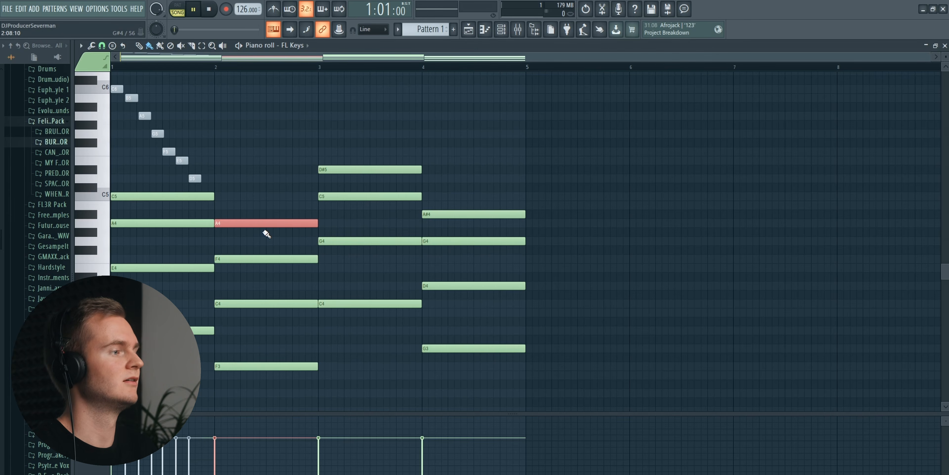
{"action": "key", "text": "space"}
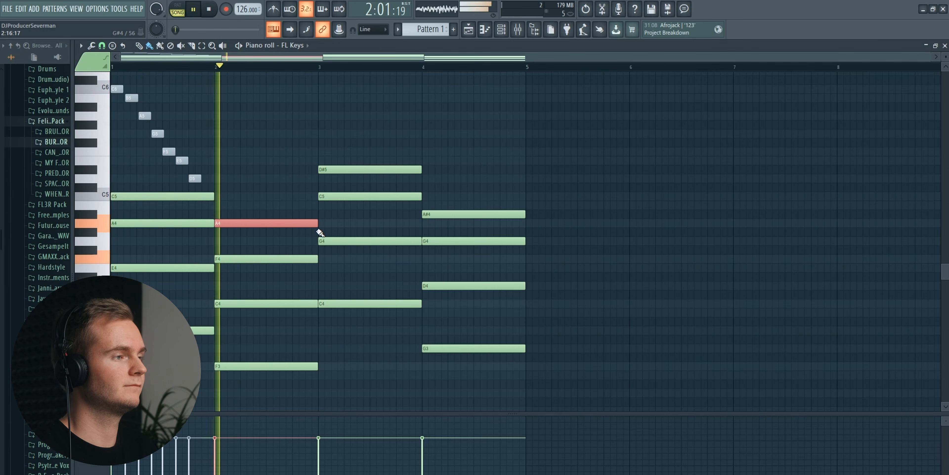
{"action": "key", "text": "space"}
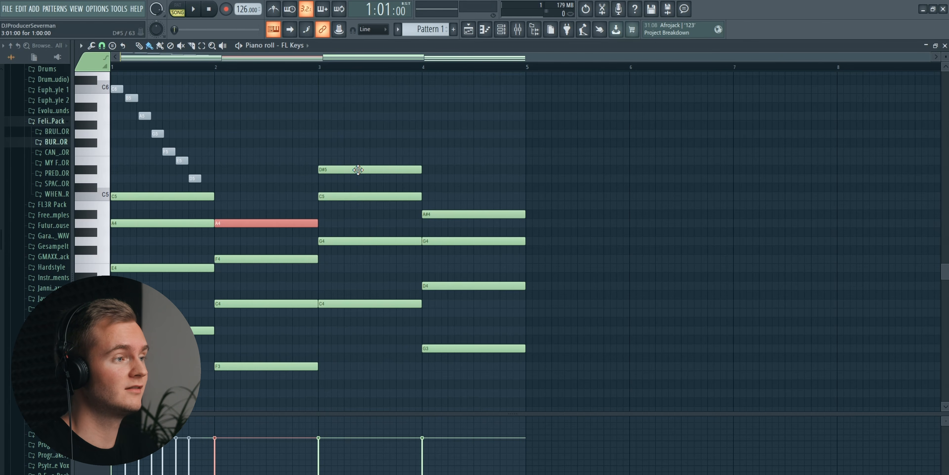
- Raise the top notes of bars 3 and 4 by one semitone to E5 and B4, and play the progression
{"action": "left_click", "coordinate": [358, 170]}
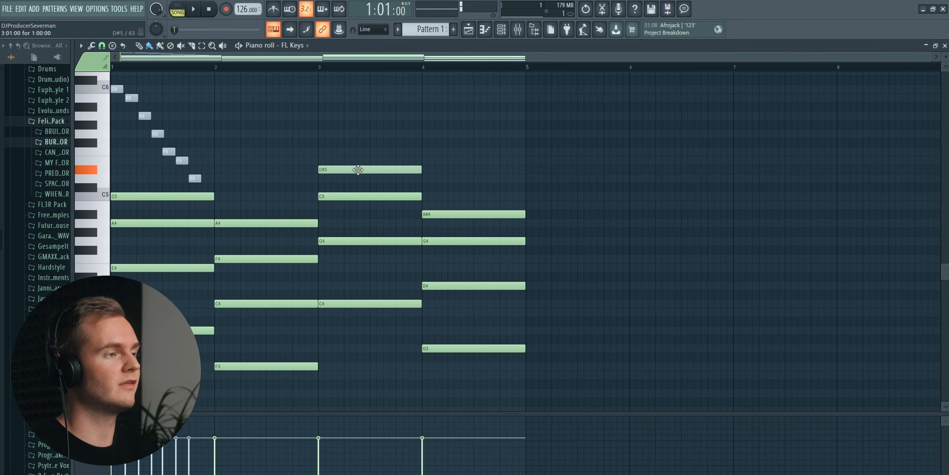
{"action": "left_click_drag", "start_coordinate": [359, 168], "coordinate": [360, 159]}
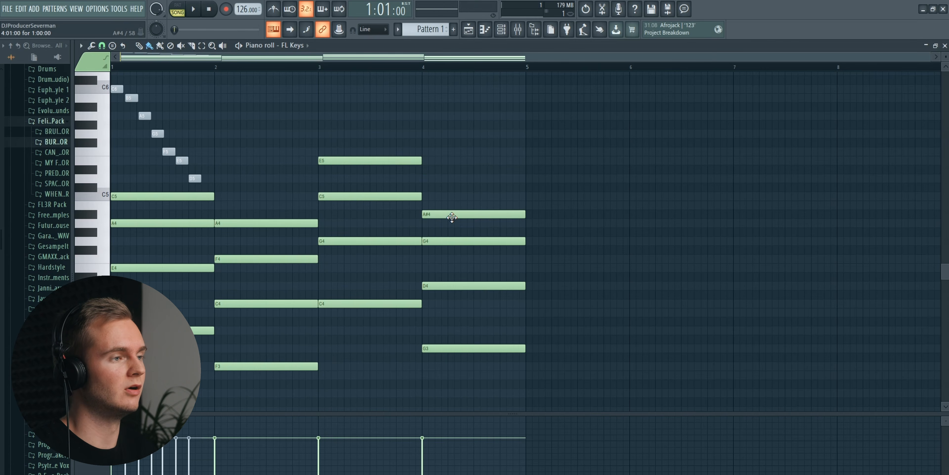
{"action": "left_click_drag", "start_coordinate": [452, 211], "coordinate": [452, 206]}
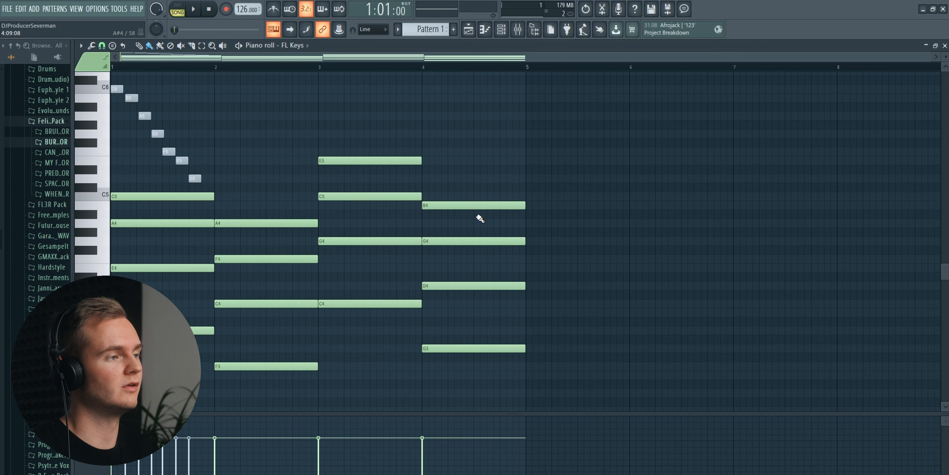
{"action": "scroll", "coordinate": [439, 231], "scroll_direction": "down", "scroll_amount": 2}
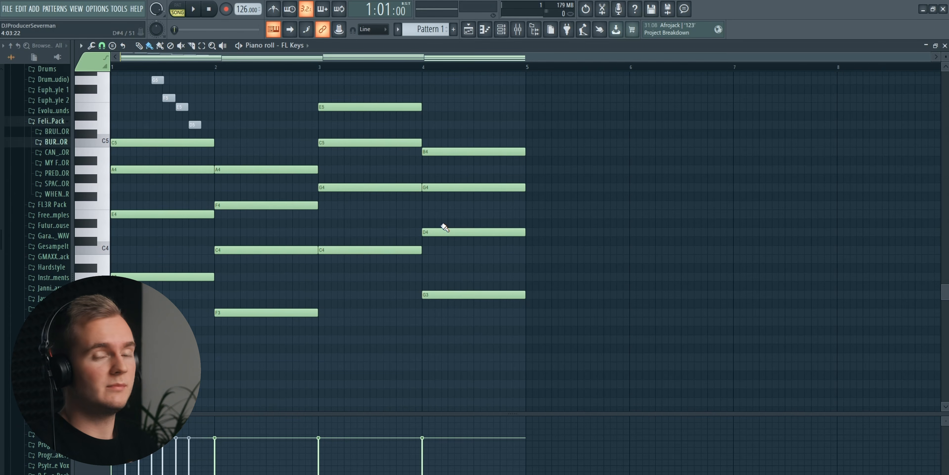
{"action": "key", "text": "space"}
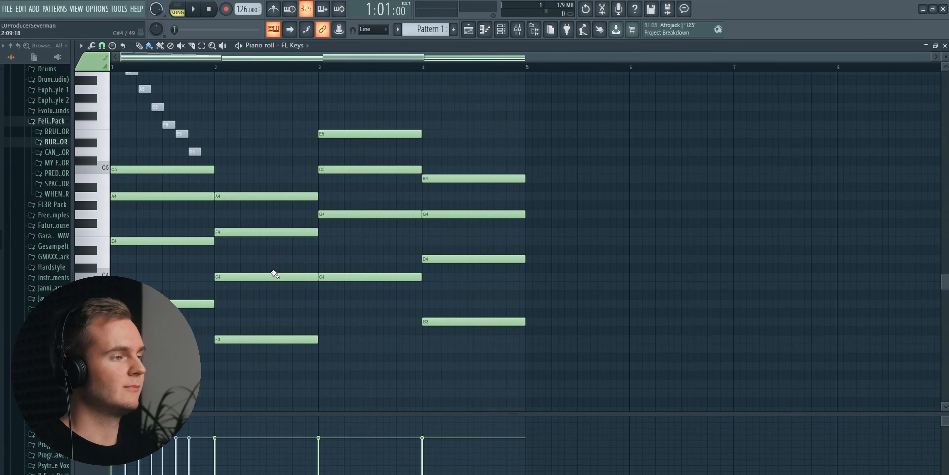
- Move the C4 note in bar 2 and the D4 note in bar 4 up one octave to C5 and D5
{"action": "left_click_drag", "start_coordinate": [280, 264], "coordinate": [266, 279]}
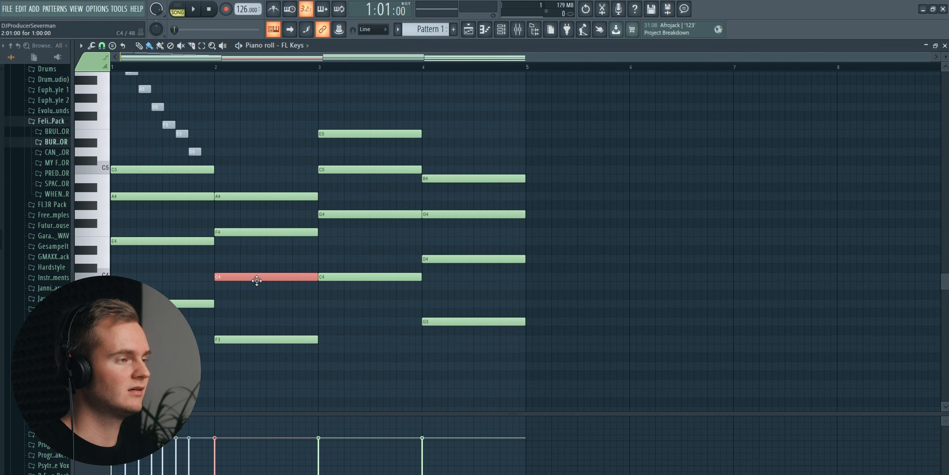
{"action": "key", "text": "ctrl+Up"}
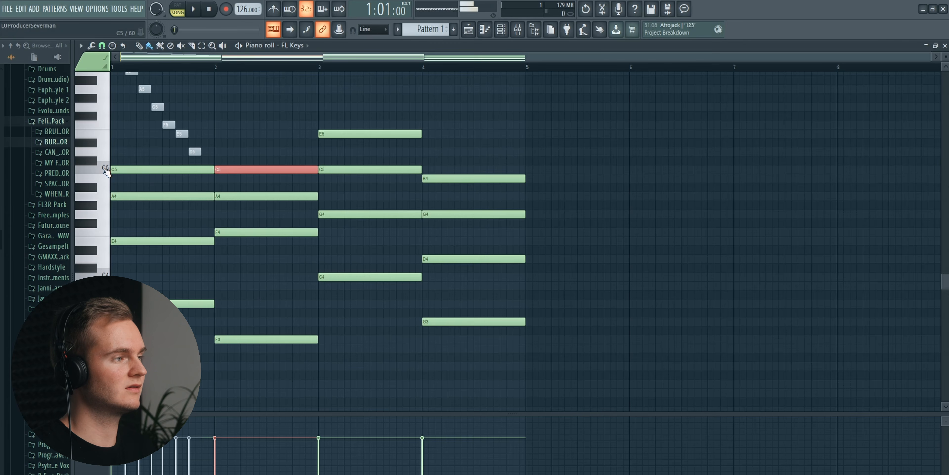
{"action": "left_click_drag", "start_coordinate": [167, 156], "coordinate": [246, 208]}
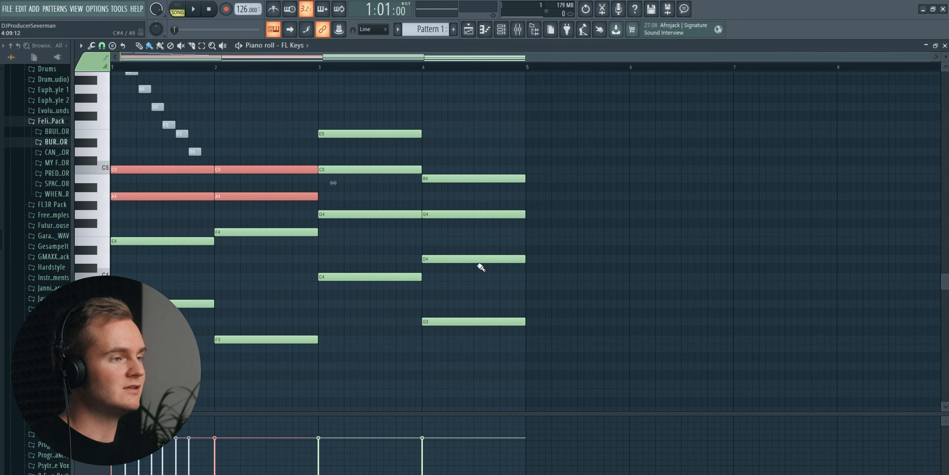
{"action": "left_click_drag", "start_coordinate": [483, 256], "coordinate": [474, 271]}
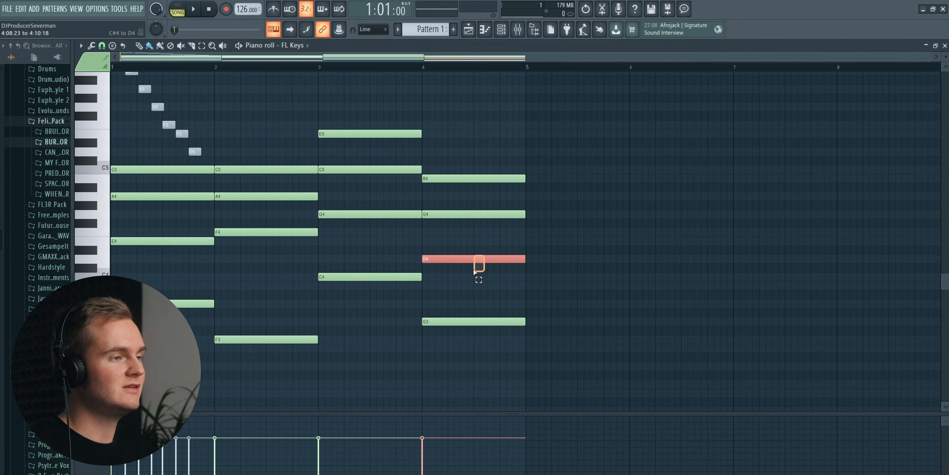
{"action": "key", "text": "ctrl+Up"}
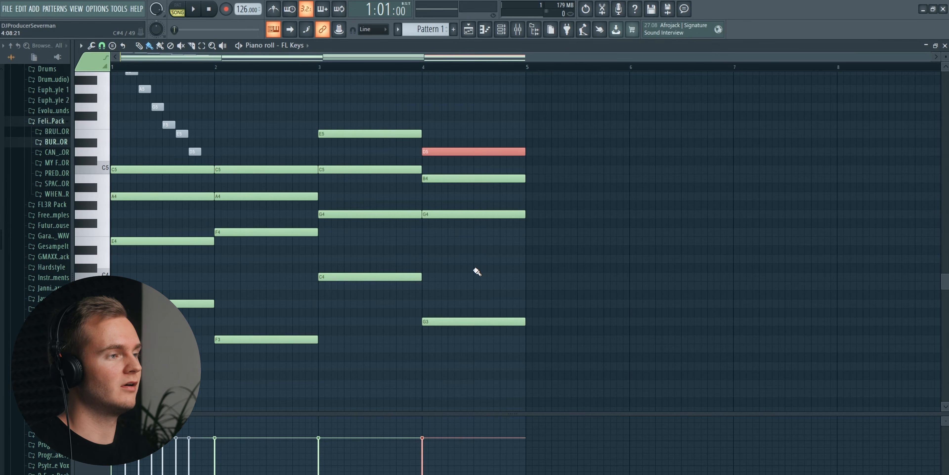
- Move the E5 note in bar 3 down one octave to E4 and play the progression
{"action": "left_click_drag", "start_coordinate": [364, 113], "coordinate": [358, 145]}
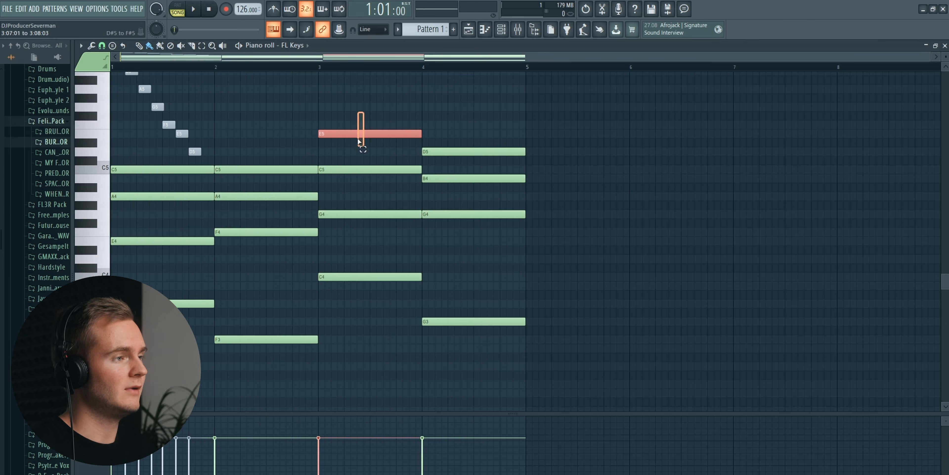
{"action": "key", "text": "ctrl+Down"}
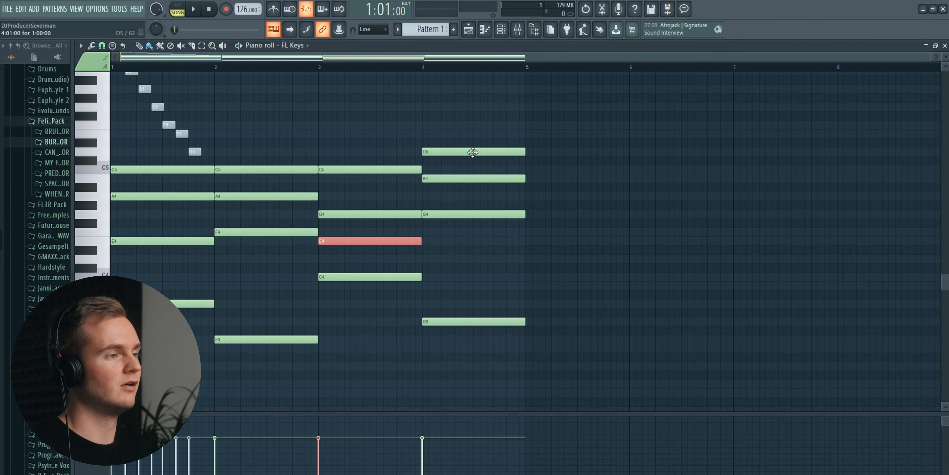
{"action": "left_click", "coordinate": [327, 97], "text": "ctrl"}
{"action": "key", "text": "space"}
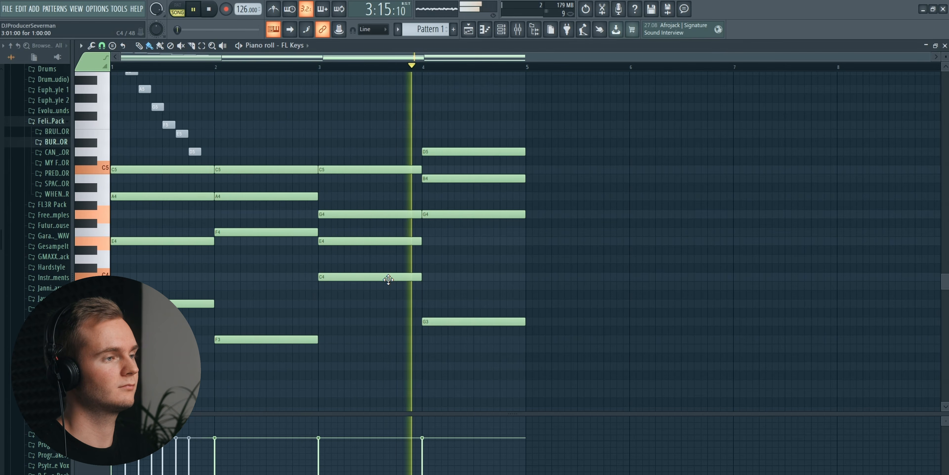
{"action": "key", "text": "space"}
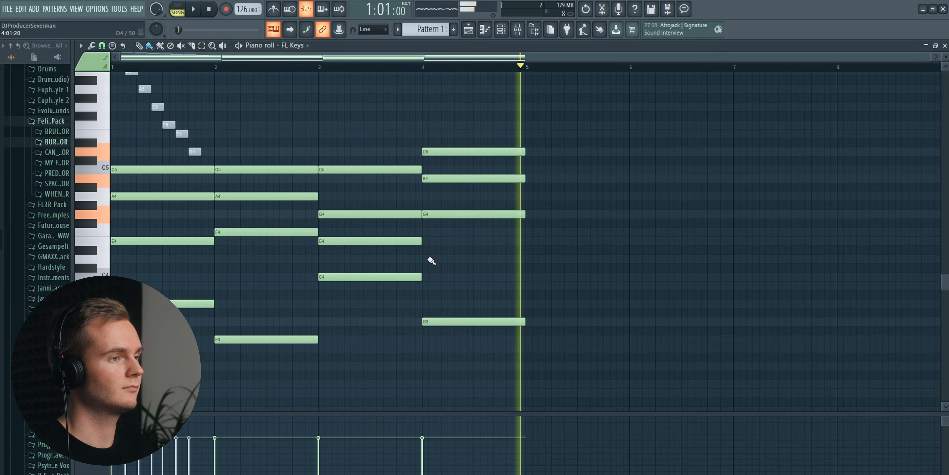
- Duplicate the four-bar progression into bars 5 to 8 and raise the E4 note in bar 7 to E5
{"action": "left_click_drag", "start_coordinate": [178, 101], "coordinate": [474, 365]}
{"action": "key", "text": "ctrl+b"}
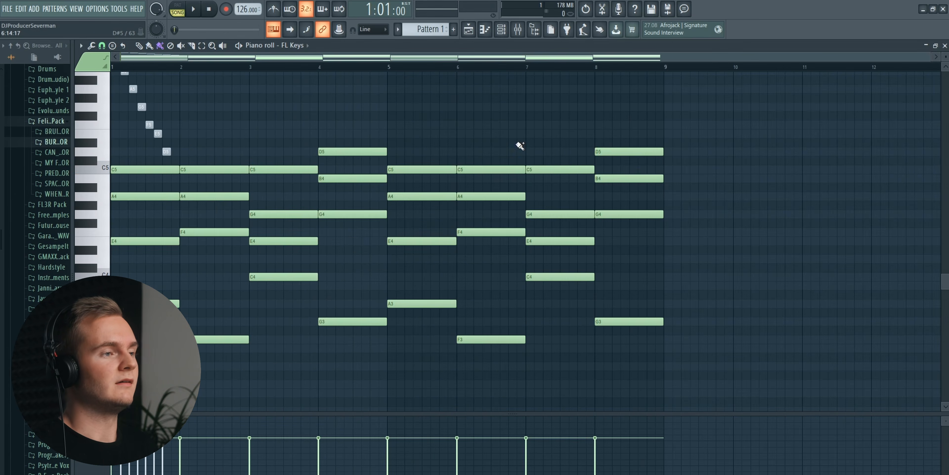
{"action": "left_click", "coordinate": [565, 240]}
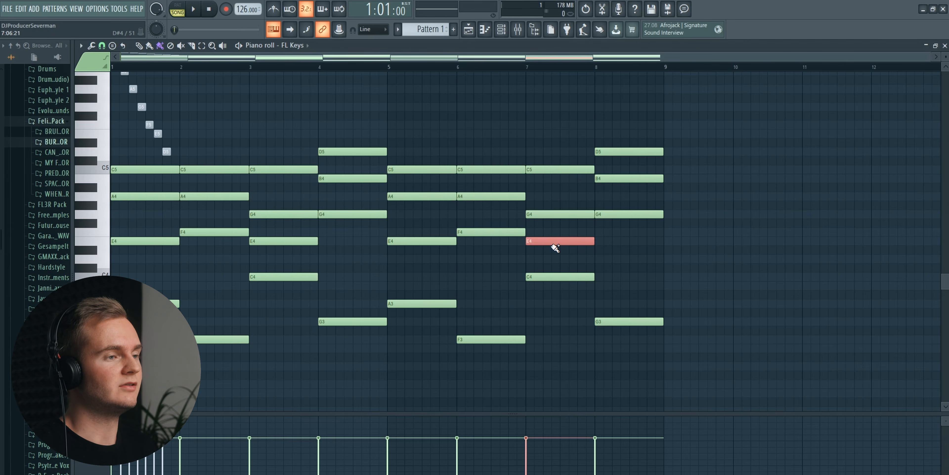
{"action": "key", "text": "ctrl+Up"}
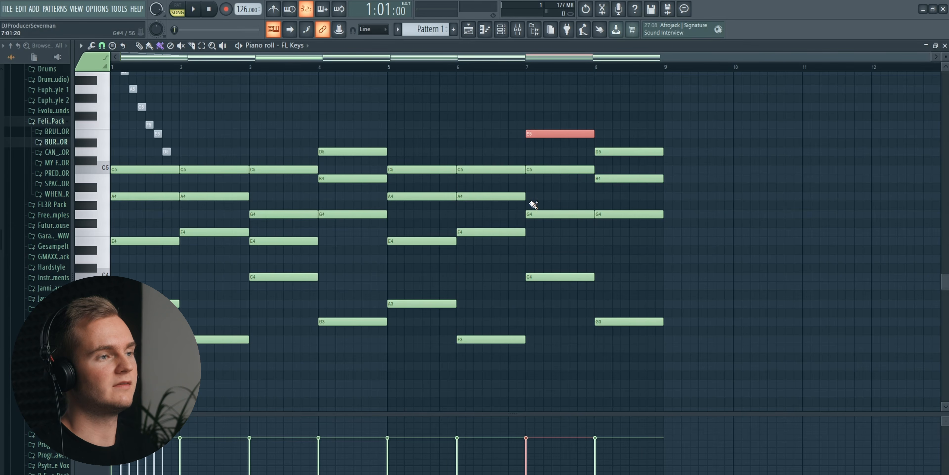
- Add a one-bar G5 note on top of the bar 8 chord and play the eight-bar progression
{"action": "left_click", "coordinate": [616, 130]}
{"action": "left_click", "coordinate": [601, 116]}
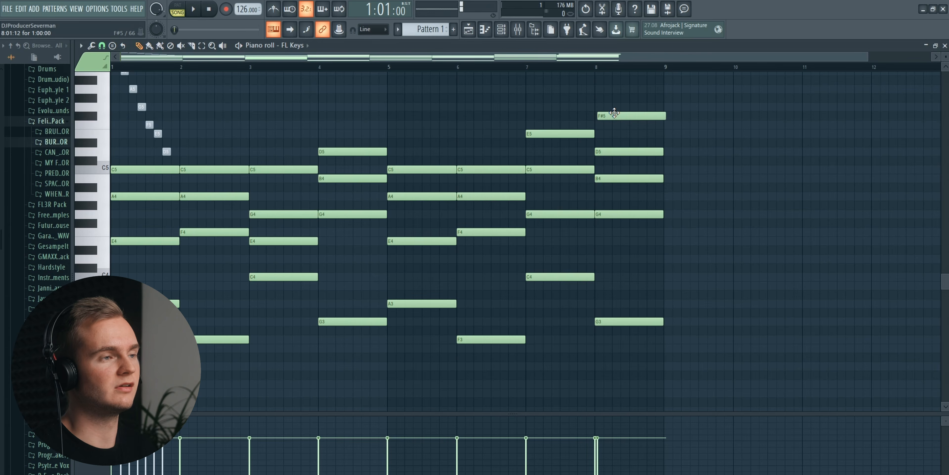
{"action": "left_click_drag", "start_coordinate": [612, 104], "coordinate": [611, 103]}
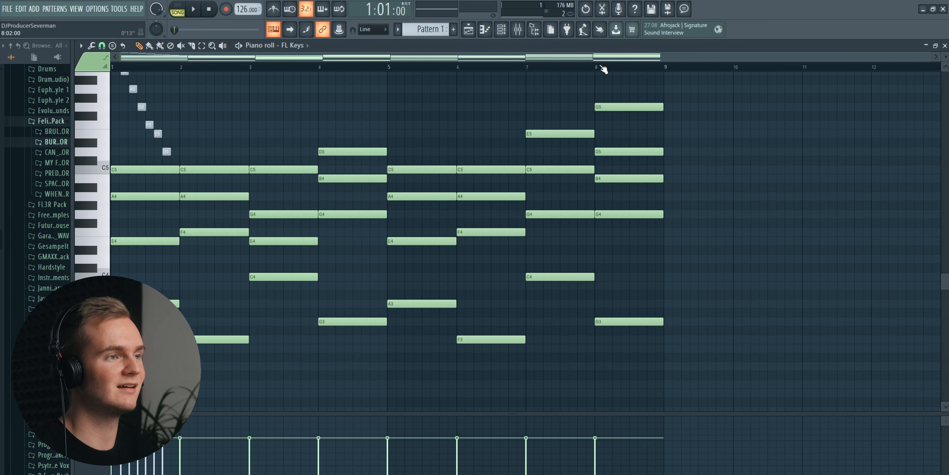
{"action": "scroll", "coordinate": [602, 65], "scroll_direction": "up", "scroll_amount": 5}
{"action": "scroll", "coordinate": [602, 65], "scroll_direction": "down", "scroll_amount": 5}
{"action": "key", "text": "space"}
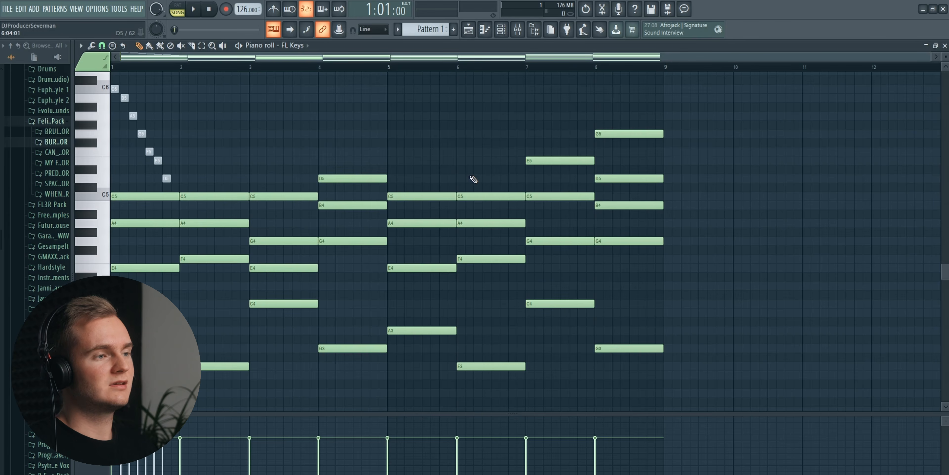
- Select all notes and transpose them down two semitones, from A minor to G minor
{"action": "key", "text": "ctrl+a"}
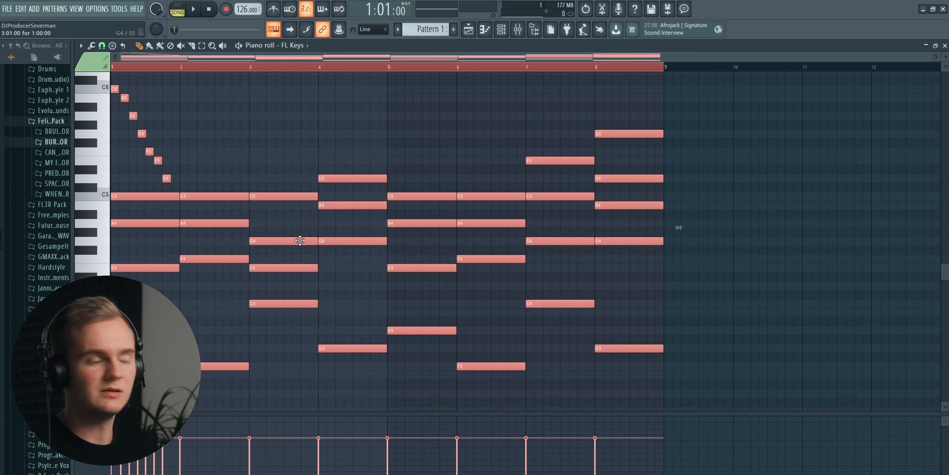
{"action": "scroll", "coordinate": [159, 288], "scroll_direction": "down", "scroll_amount": 3}
{"action": "left_click_drag", "start_coordinate": [160, 279], "coordinate": [161, 297]}
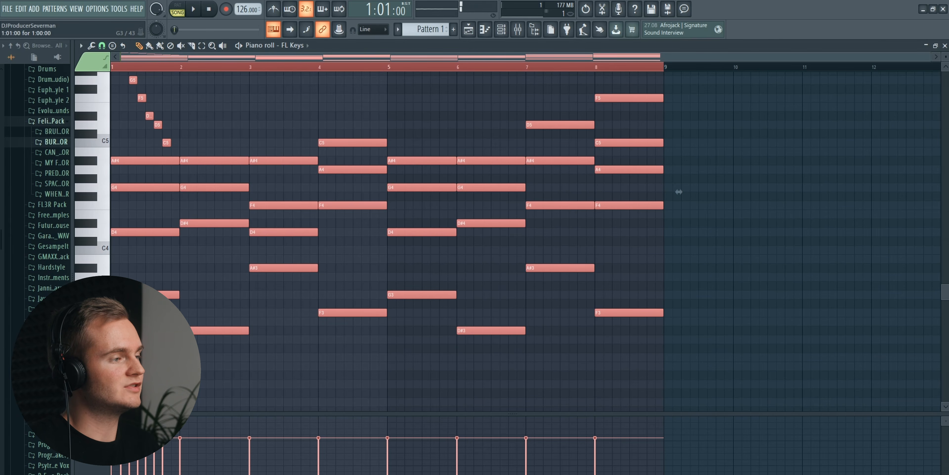
{"action": "scroll", "coordinate": [192, 304], "scroll_direction": "up", "scroll_amount": 1}
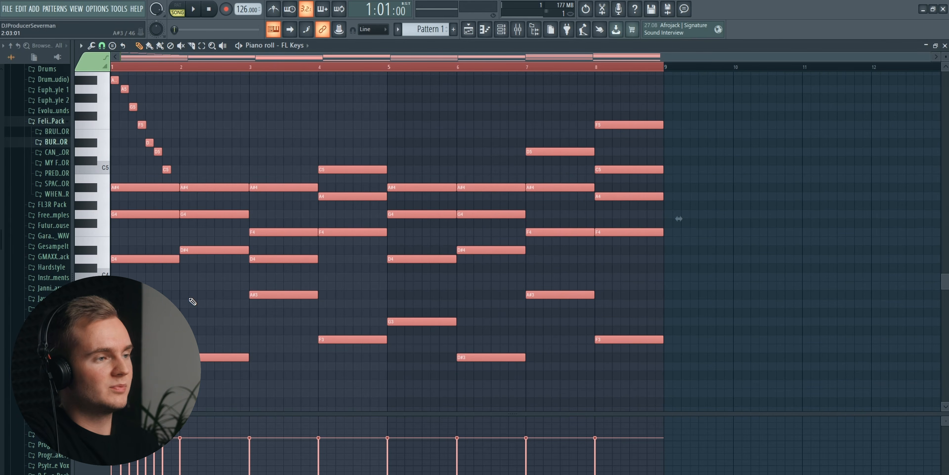
- Place the When You Coming Over wet acapella on track 2 of the playlist and mute the Burn Together track
{"action": "key", "text": "F5"}
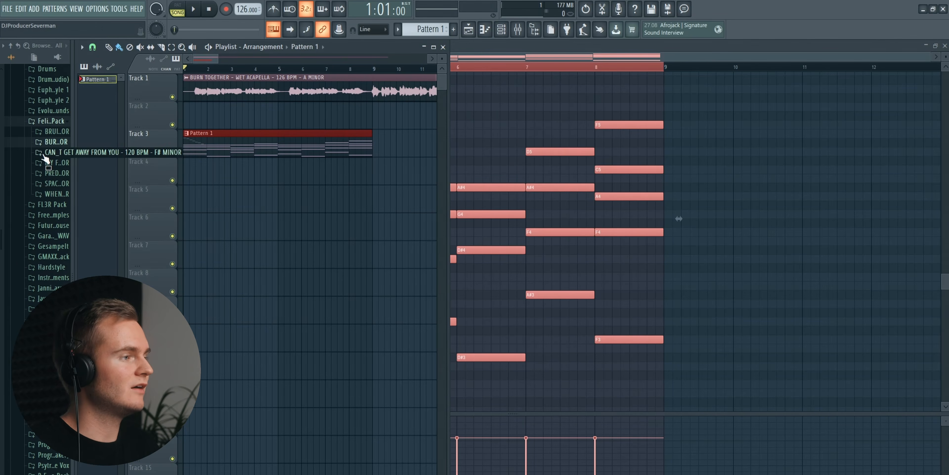
{"action": "left_click", "coordinate": [44, 194]}
{"action": "left_click", "coordinate": [45, 205]}
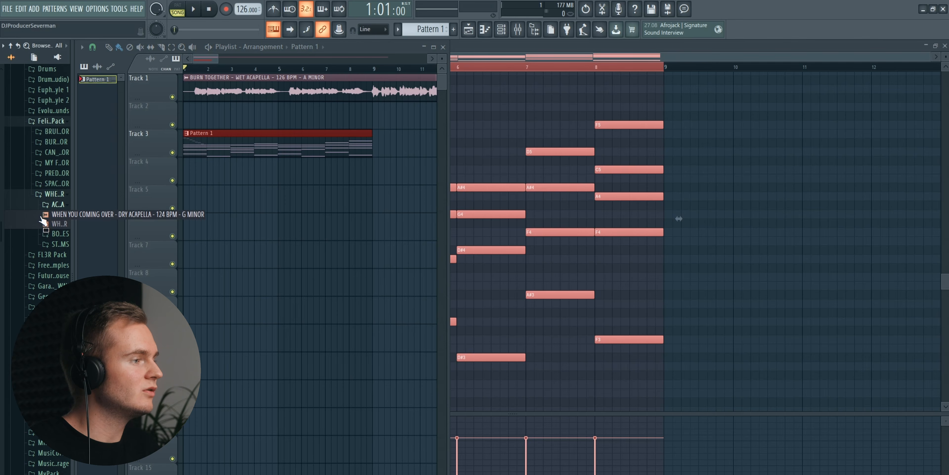
{"action": "left_click_drag", "start_coordinate": [50, 223], "coordinate": [198, 121]}
{"action": "left_click", "coordinate": [172, 97]}
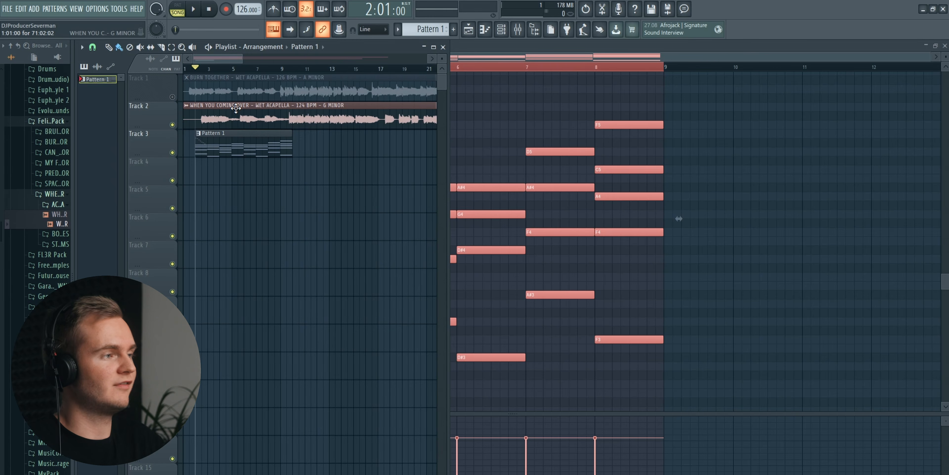
- Check the chord notes of Pattern 1 and play them together with the When You Coming Over acapella
{"action": "double_click", "coordinate": [242, 138]}
{"action": "scroll", "coordinate": [273, 67], "scroll_direction": "left", "scroll_amount": 3}
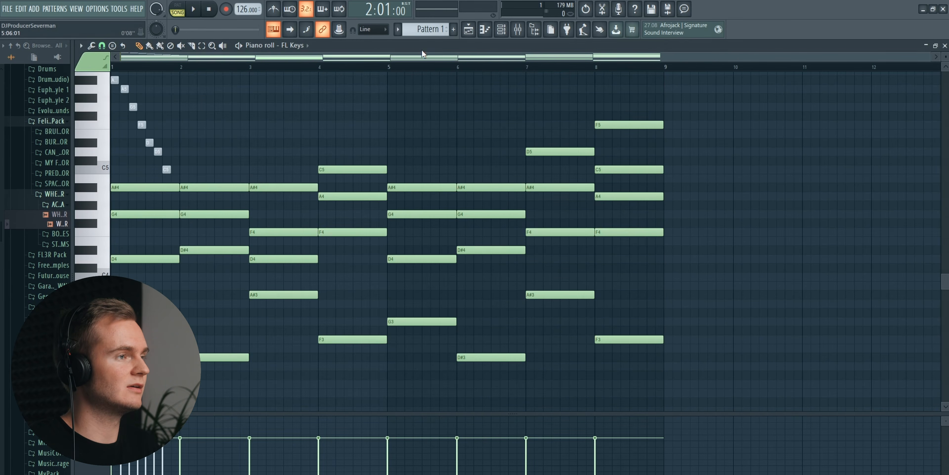
{"action": "left_click", "coordinate": [469, 31]}
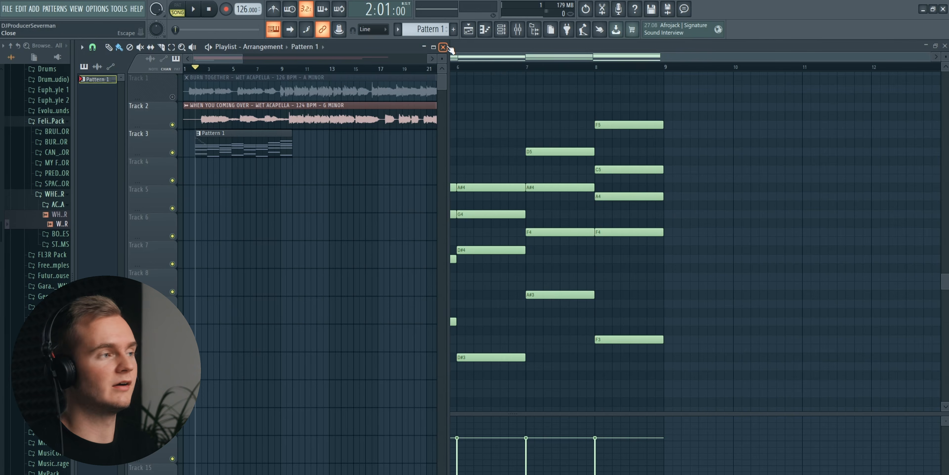
{"action": "key", "text": "space"}
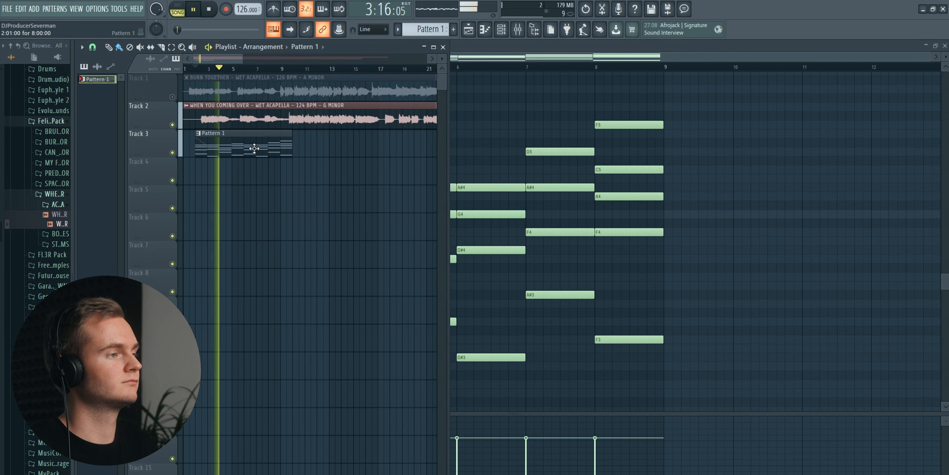
{"action": "scroll", "coordinate": [244, 72], "scroll_direction": "down", "scroll_amount": 3}
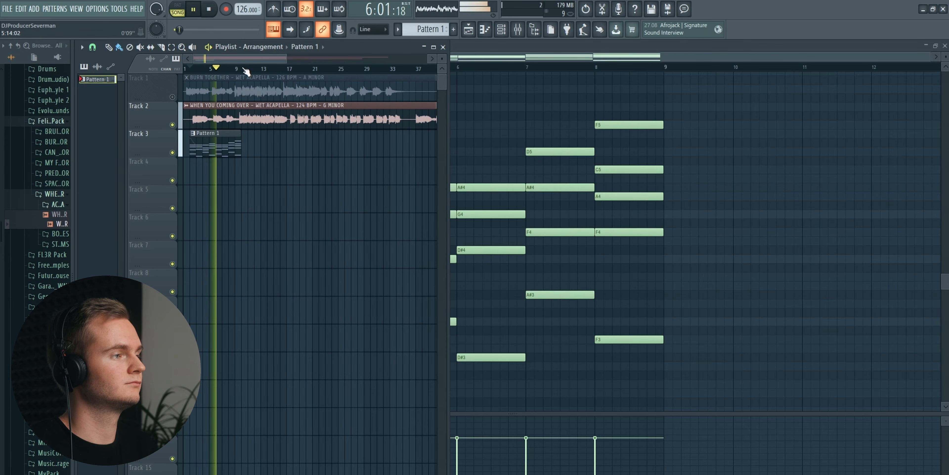
{"action": "scroll", "coordinate": [226, 62], "scroll_direction": "up", "scroll_amount": 3}
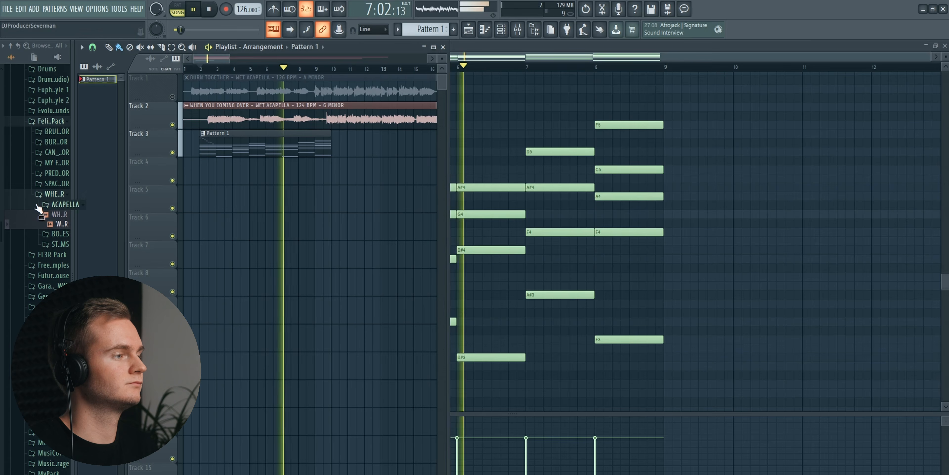
{"action": "key", "text": "space"}
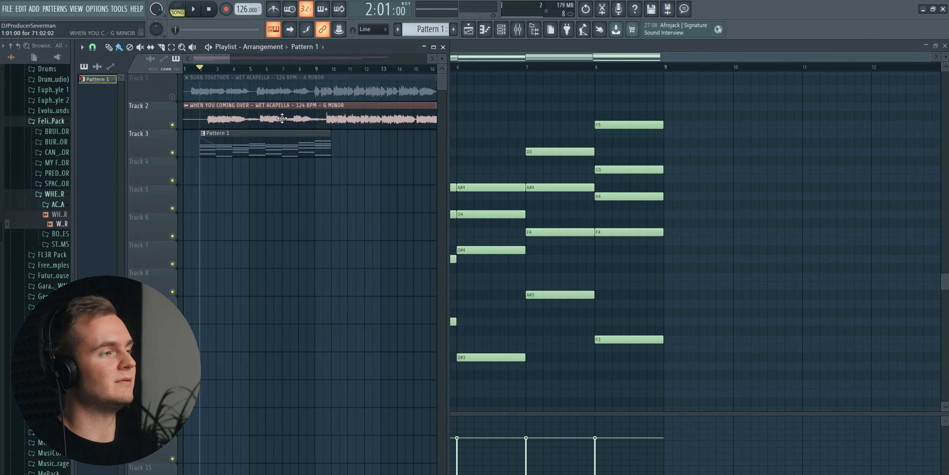
- Find the Bruise wet acapella in C minor in the browser and place it on track 5 at bar 1
{"action": "scroll", "coordinate": [219, 75], "scroll_direction": "up", "scroll_amount": 2}
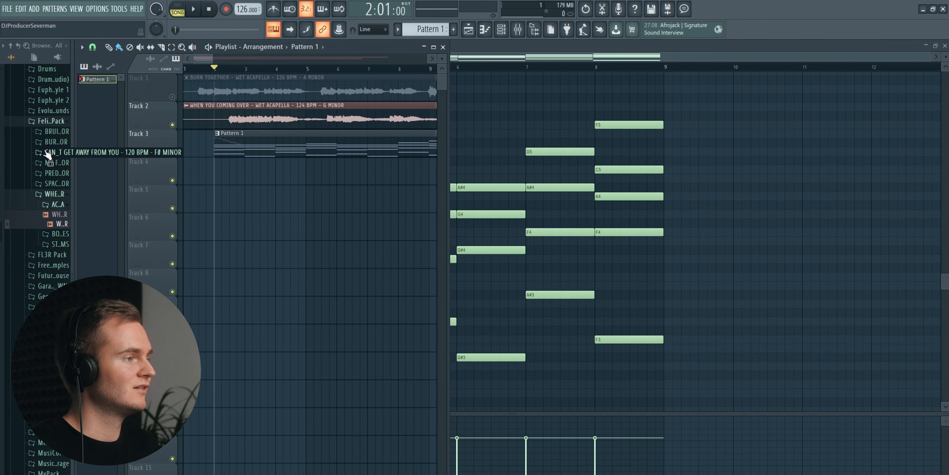
{"action": "left_click", "coordinate": [46, 137]}
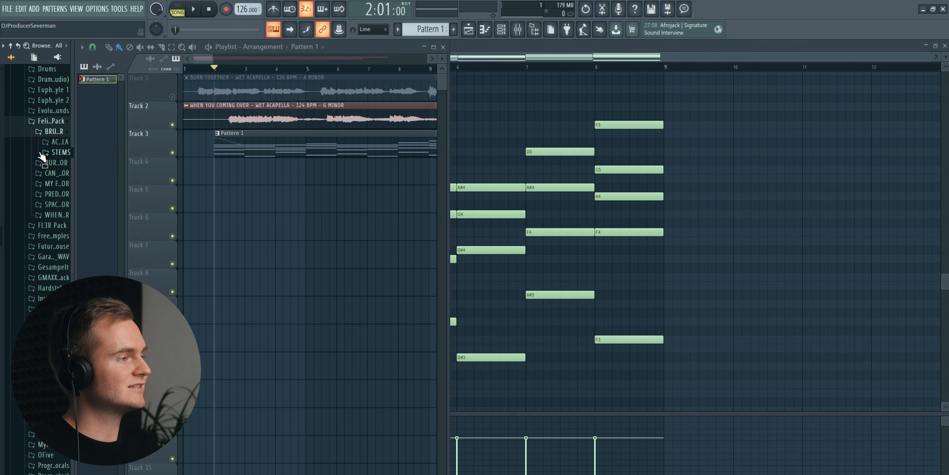
{"action": "left_click_drag", "start_coordinate": [43, 162], "coordinate": [178, 189]}
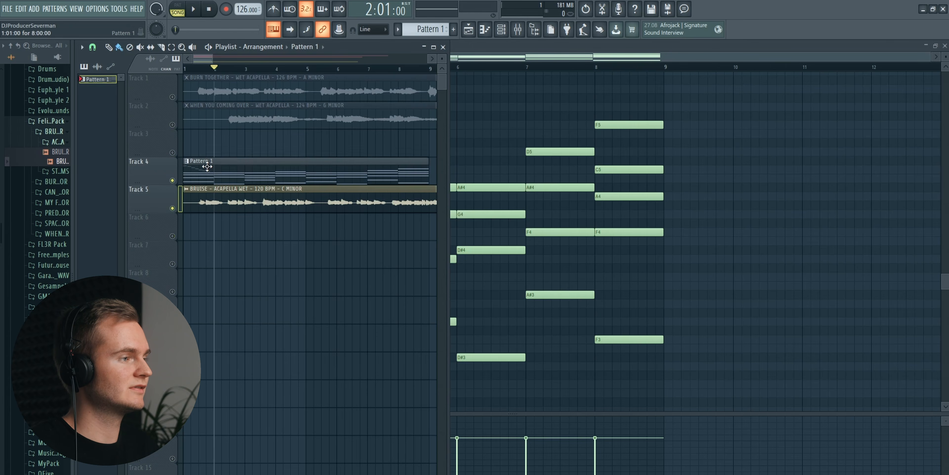
- Transpose all Pattern 1 notes up five semitones, from G minor to C minor, and play them with the Bruise acapella
{"action": "double_click", "coordinate": [198, 160]}
{"action": "key", "text": "ctrl+a"}
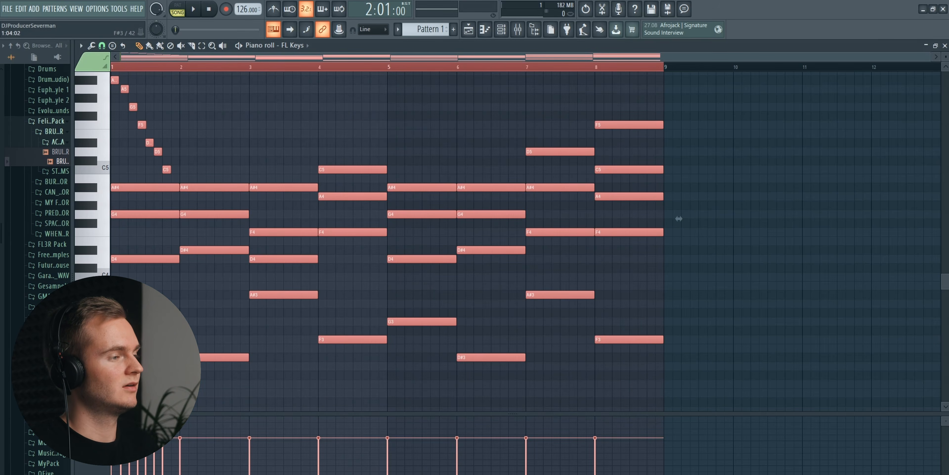
{"action": "left_click_drag", "start_coordinate": [679, 218], "coordinate": [679, 174]}
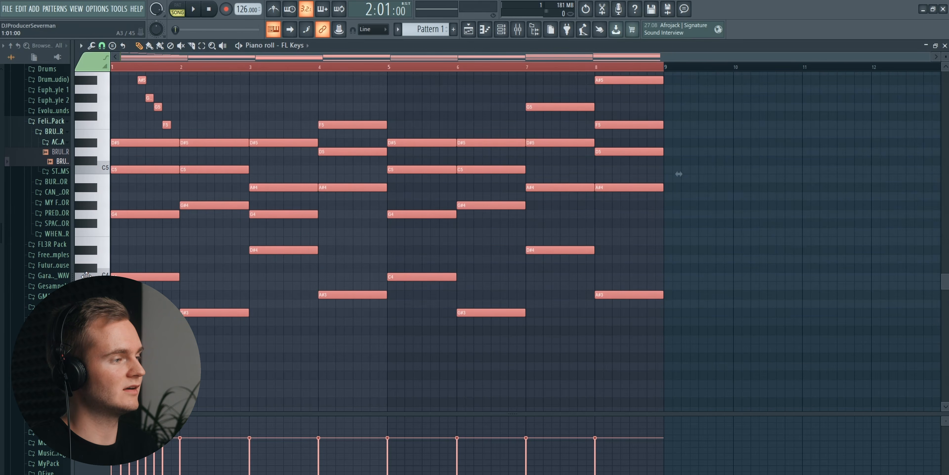
{"action": "left_click", "coordinate": [475, 26]}
{"action": "key", "text": "space"}
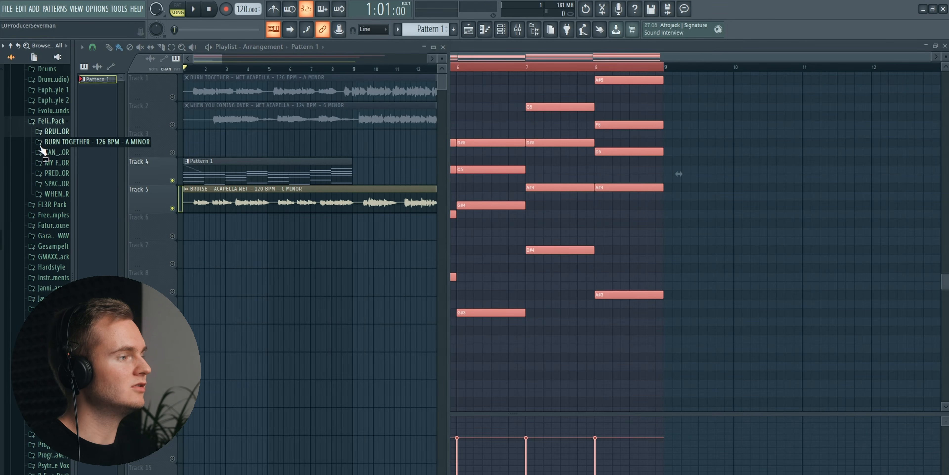
- Add the My Favourite One wet acapella to track 7 of the playlist and normalize the audio clip
{"action": "left_click", "coordinate": [40, 163]}
{"action": "left_click", "coordinate": [36, 176]}
{"action": "left_click_drag", "start_coordinate": [33, 193], "coordinate": [201, 265]}
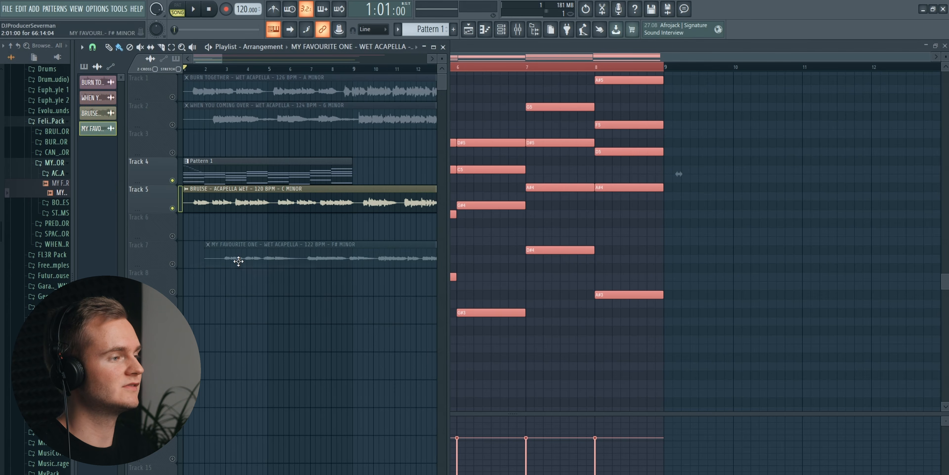
{"action": "double_click", "coordinate": [252, 263]}
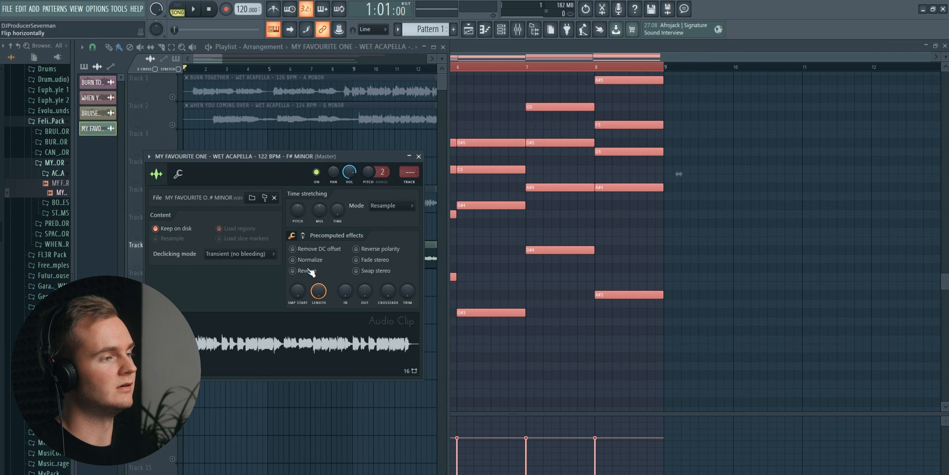
{"action": "left_click", "coordinate": [310, 259]}
{"action": "left_click", "coordinate": [418, 156]}
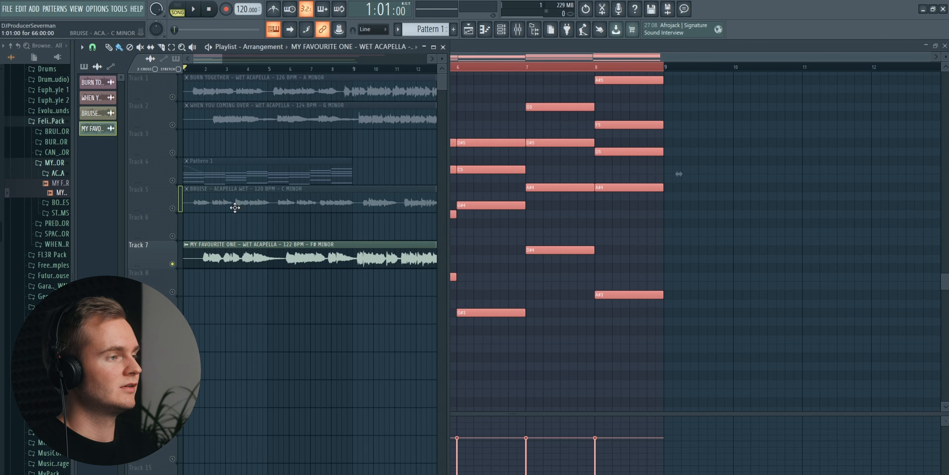
- Delete the Bruise, Pattern 1, When You Coming Over and Burn Together clips from the playlist
{"action": "right_click", "coordinate": [234, 208]}
{"action": "right_click", "coordinate": [267, 173]}
{"action": "right_click", "coordinate": [257, 118]}
{"action": "right_click", "coordinate": [252, 90]}
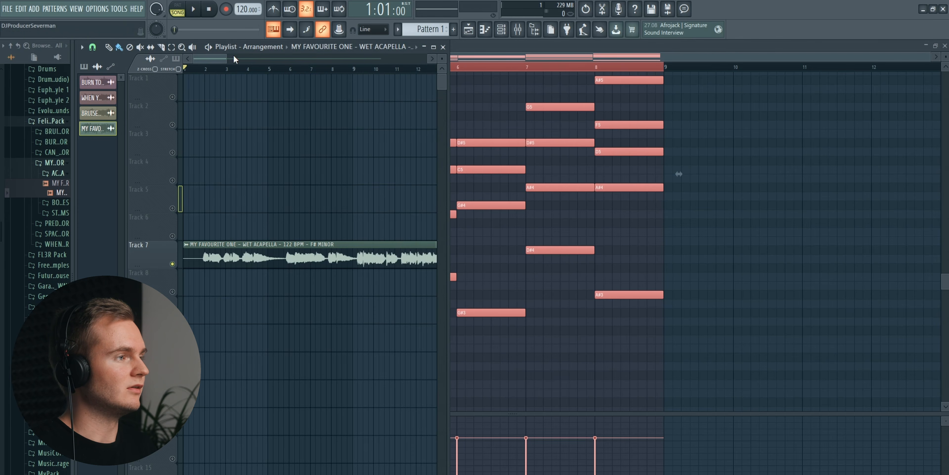
- Place a new, empty Pattern 2 on track 8 at bar 1 and play the My Favourite One acapella
{"action": "scroll", "coordinate": [421, 28], "scroll_direction": "down", "scroll_amount": 1}
{"action": "left_click", "coordinate": [230, 291]}
{"action": "left_click_drag", "start_coordinate": [226, 59], "coordinate": [205, 59]}
{"action": "scroll", "coordinate": [259, 70], "scroll_direction": "down", "scroll_amount": 2}
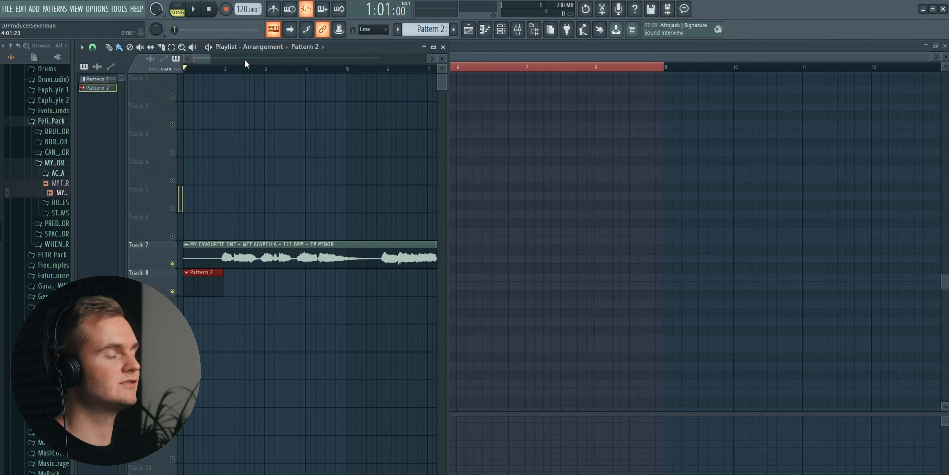
{"action": "scroll", "coordinate": [218, 74], "scroll_direction": "down", "scroll_amount": 2}
{"action": "key", "text": "space"}
- In Pattern 2's FL Keys piano roll, enter one-bar notes A4, C#5 and B4 in bars 1, 2 and 3
{"action": "double_click", "coordinate": [200, 277]}
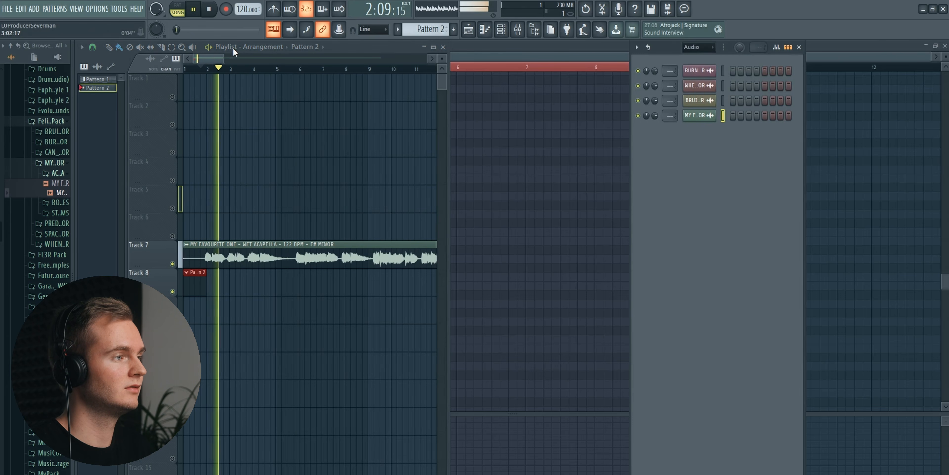
{"action": "left_click", "coordinate": [540, 52]}
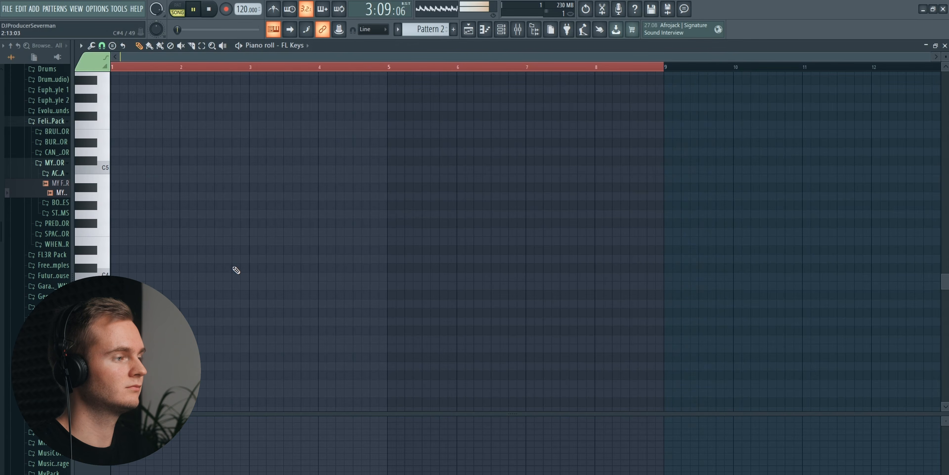
{"action": "key", "text": "space"}
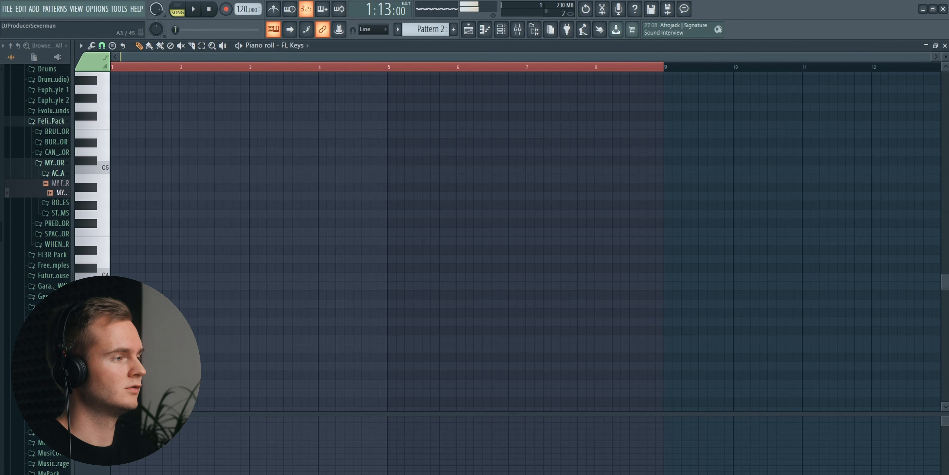
{"action": "left_click", "coordinate": [180, 196]}
{"action": "right_click", "coordinate": [180, 196]}
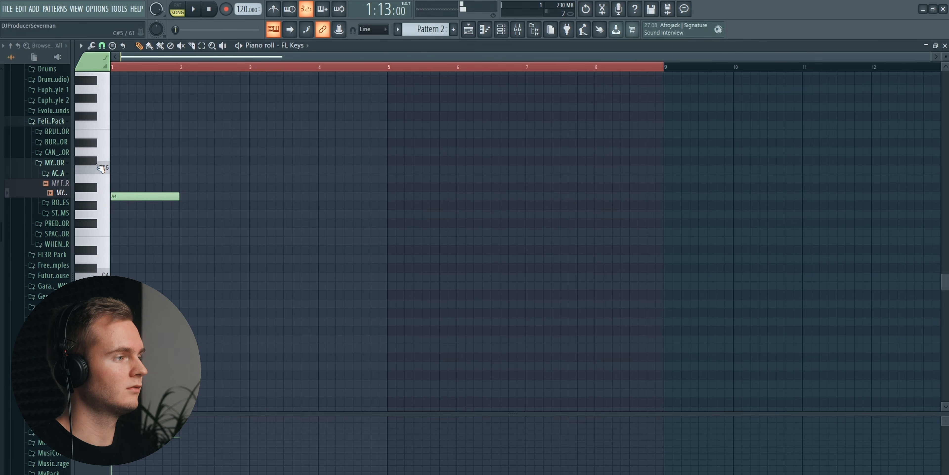
{"action": "left_click", "coordinate": [193, 161]}
{"action": "left_click_drag", "start_coordinate": [193, 161], "coordinate": [190, 161]}
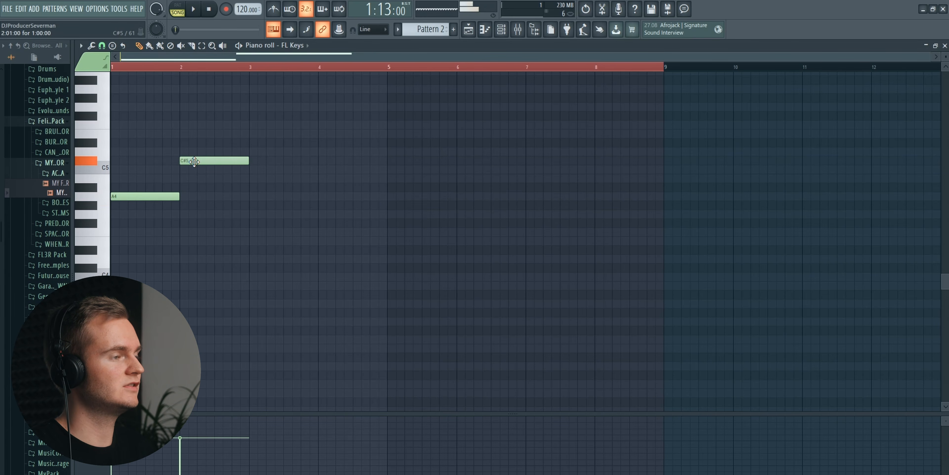
{"action": "left_click", "coordinate": [261, 179]}
- Play the acapella again from the start and compare its melody with the three notes in Pattern 2
{"action": "left_click", "coordinate": [469, 33]}
{"action": "key", "text": "space"}
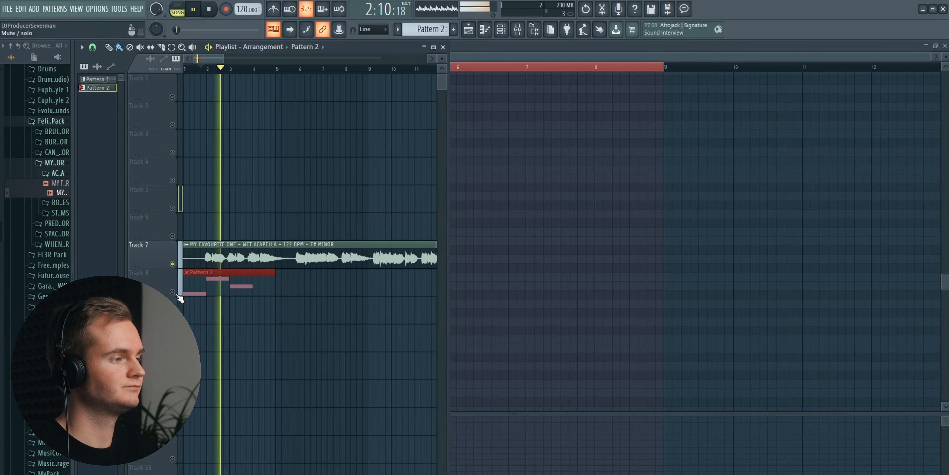
{"action": "double_click", "coordinate": [244, 284]}
{"action": "scroll", "coordinate": [245, 67], "scroll_direction": "down", "scroll_amount": 2}
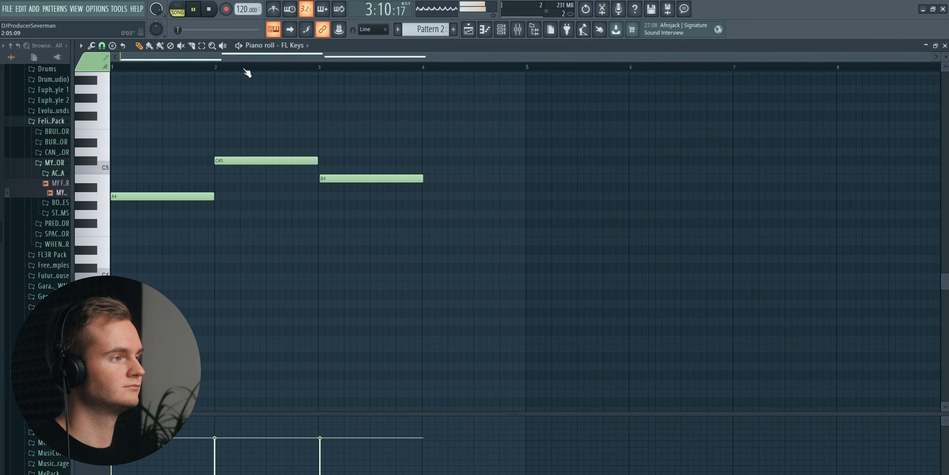
{"action": "key", "text": "space"}
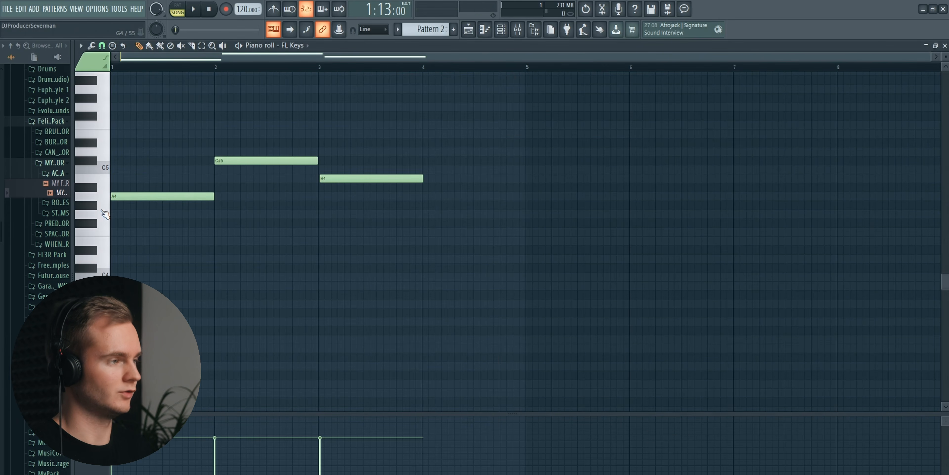
- Audition piano keys between G4 and C#5 to match the pitches sung in the acapella
{"action": "left_click", "coordinate": [105, 217]}
{"action": "left_click", "coordinate": [104, 200]}
{"action": "left_click", "coordinate": [105, 181]}
{"action": "left_click", "coordinate": [105, 169]}
{"action": "left_click", "coordinate": [105, 156]}
{"action": "left_click", "coordinate": [96, 163]}
{"action": "left_click", "coordinate": [97, 195]}
{"action": "left_click", "coordinate": [98, 180]}
{"action": "left_click", "coordinate": [98, 200]}
{"action": "left_click", "coordinate": [98, 200]}
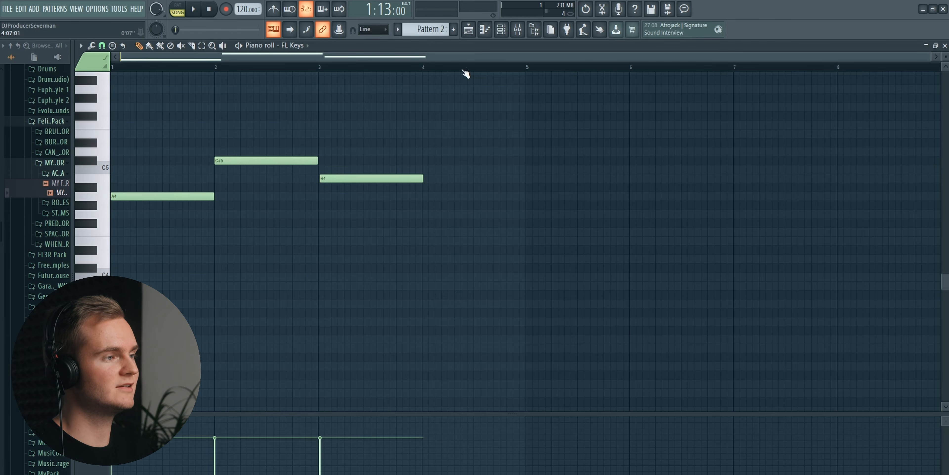
- Play further into the My Favourite One acapella to hear which other notes it uses, and open its clip settings
{"action": "left_click", "coordinate": [469, 30]}
{"action": "key", "text": "space"}
{"action": "key", "text": "space"}
{"action": "scroll", "coordinate": [322, 74], "scroll_direction": "down", "scroll_amount": 1}
{"action": "left_click", "coordinate": [316, 72]}
{"action": "scroll", "coordinate": [316, 73], "scroll_direction": "down", "scroll_amount": 2}
{"action": "key", "text": "space"}
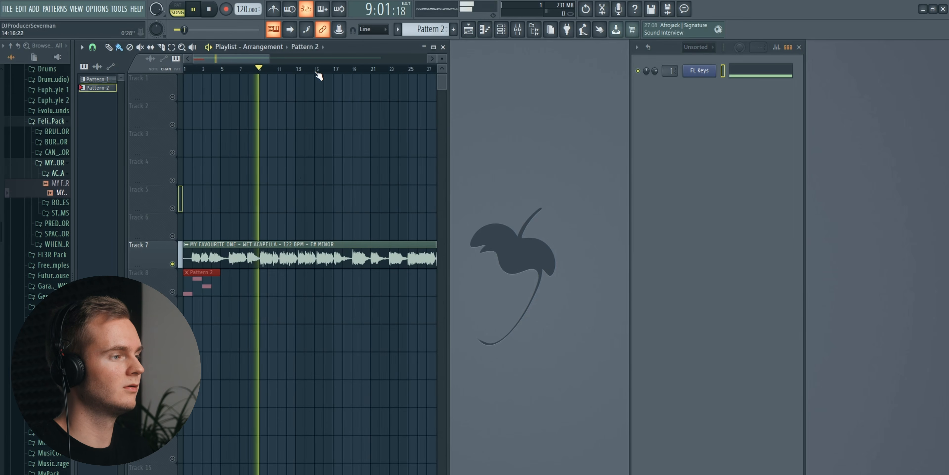
{"action": "double_click", "coordinate": [258, 263]}
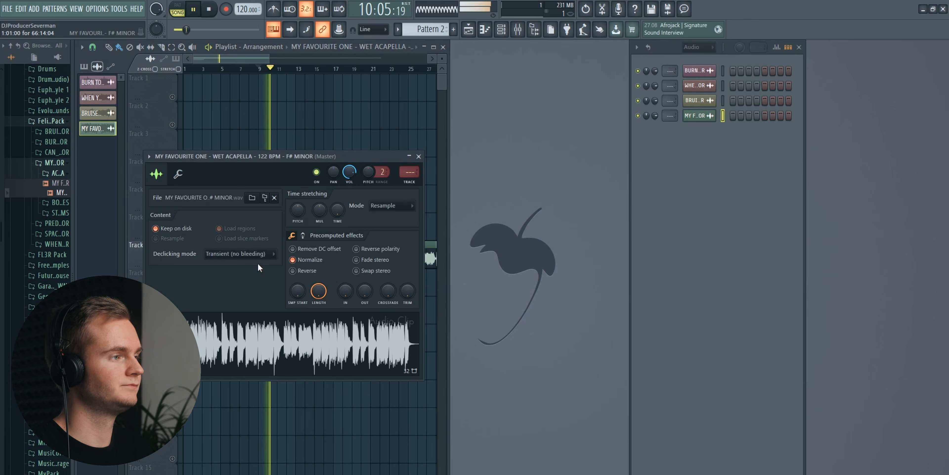
- Add a one-bar F#4 note in bar 4 of Pattern 2 and audition neighbouring pitches
{"action": "left_click", "coordinate": [492, 35]}
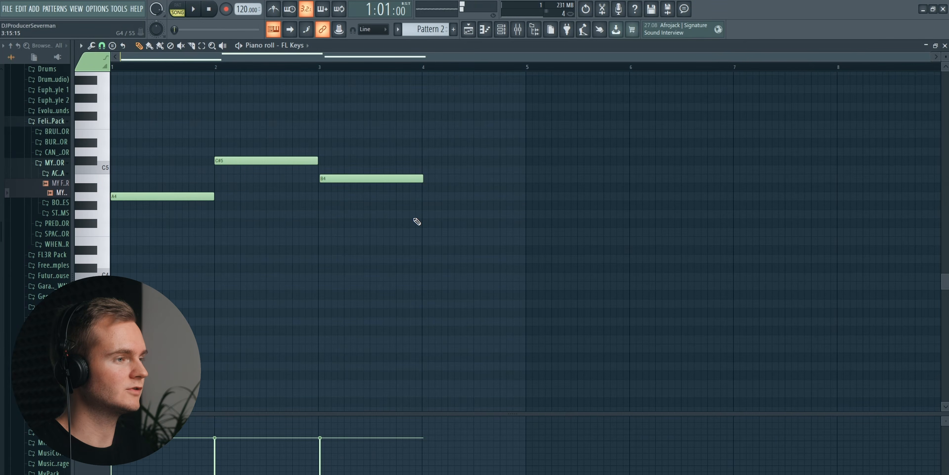
{"action": "left_click", "coordinate": [429, 223]}
{"action": "left_click", "coordinate": [92, 214]}
{"action": "left_click", "coordinate": [92, 189]}
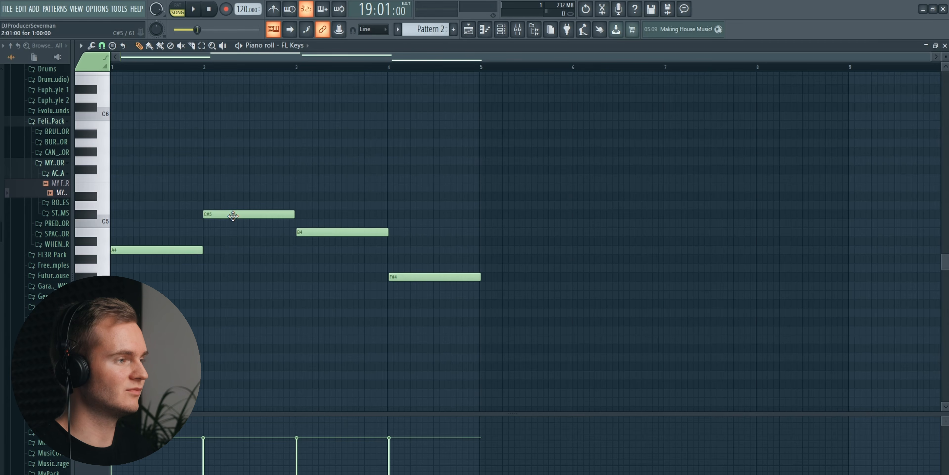
- Move the B4, C#5 and F#4 notes into bar 1 so they stack with A4
{"action": "left_click_drag", "start_coordinate": [327, 235], "coordinate": [116, 232]}
{"action": "left_click_drag", "start_coordinate": [222, 214], "coordinate": [130, 214]}
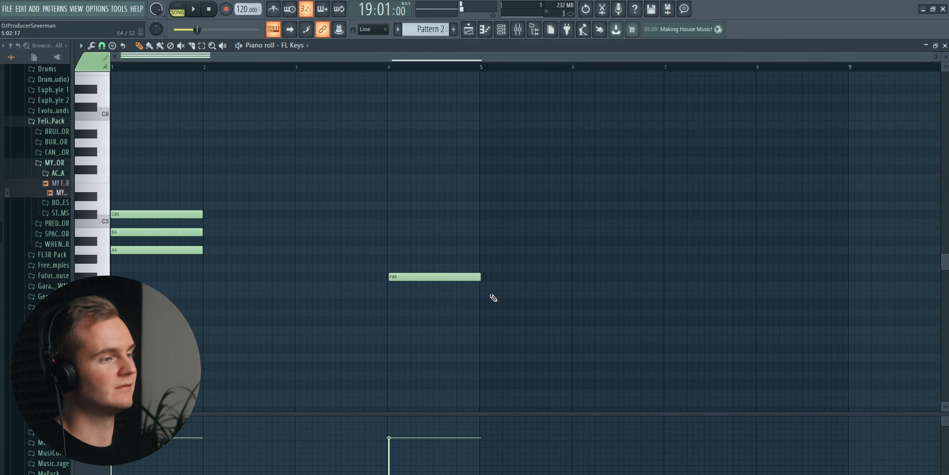
{"action": "left_click_drag", "start_coordinate": [415, 276], "coordinate": [29, 276]}
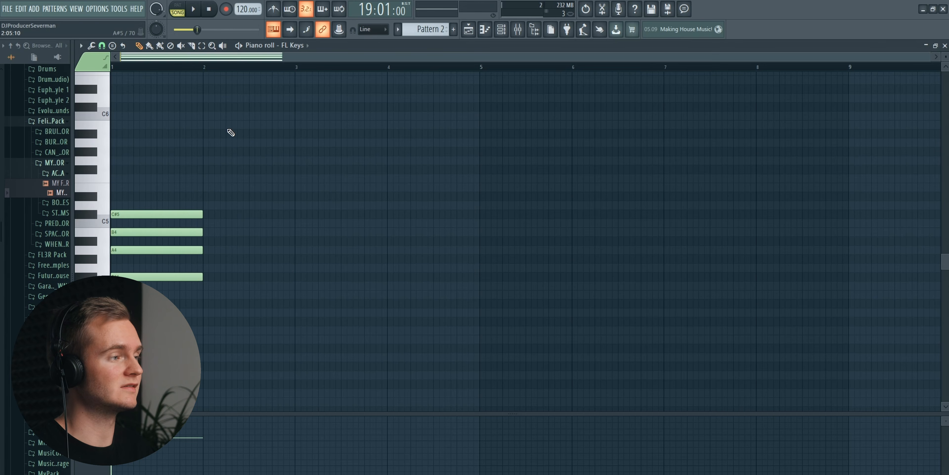
- Audition piano keys between F#4 and C#5 and add a one-bar G#4 note in bar 1
{"action": "scroll", "coordinate": [217, 67], "scroll_direction": "up", "scroll_amount": 5}
{"action": "left_click_drag", "start_coordinate": [255, 300], "coordinate": [244, 157]}
{"action": "left_click", "coordinate": [420, 305]}
{"action": "right_click", "coordinate": [427, 305]}
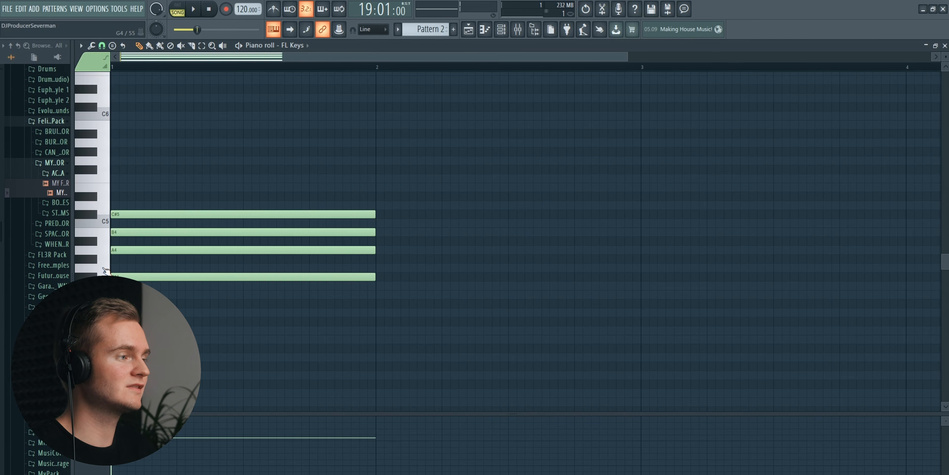
{"action": "left_click", "coordinate": [106, 255]}
{"action": "left_click", "coordinate": [104, 234]}
{"action": "left_click", "coordinate": [94, 216]}
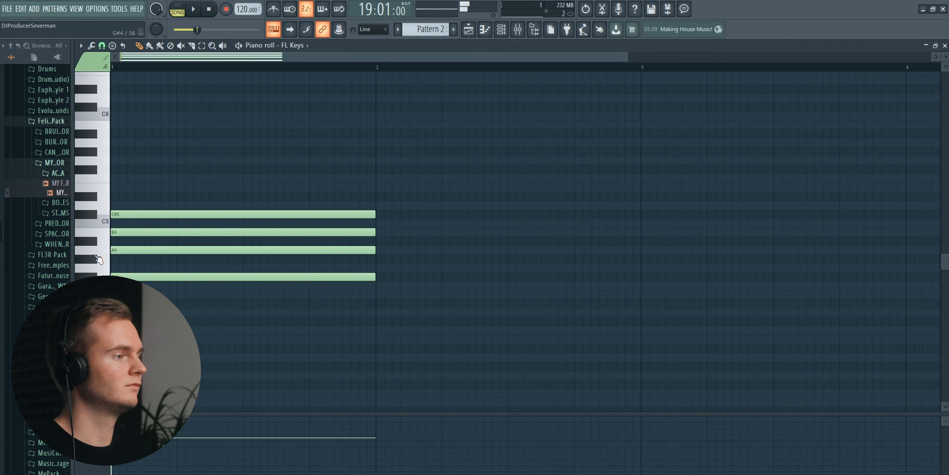
{"action": "left_click", "coordinate": [102, 251]}
{"action": "left_click", "coordinate": [102, 232]}
{"action": "left_click", "coordinate": [97, 219]}
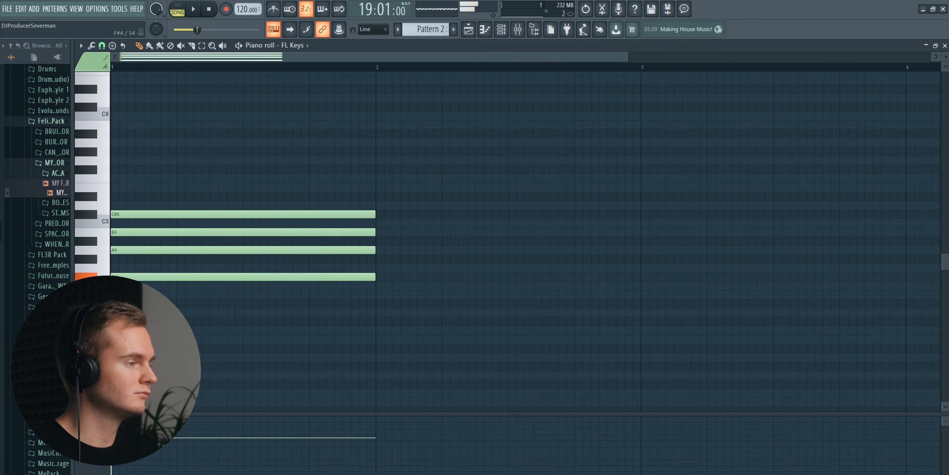
{"action": "left_click", "coordinate": [99, 249]}
{"action": "left_click", "coordinate": [95, 260]}
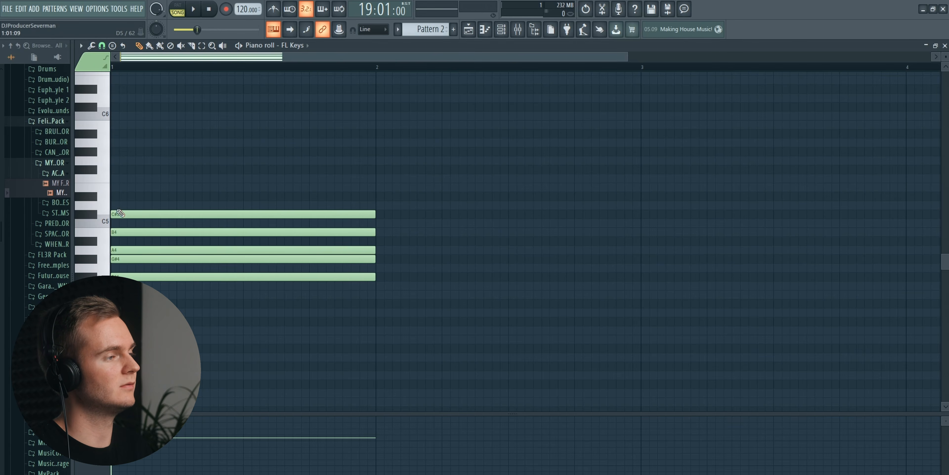
- Audition the scale keys up to D5 and add a one-bar D5 note at the start of bar 1
{"action": "left_click", "coordinate": [98, 217]}
{"action": "left_click", "coordinate": [104, 209]}
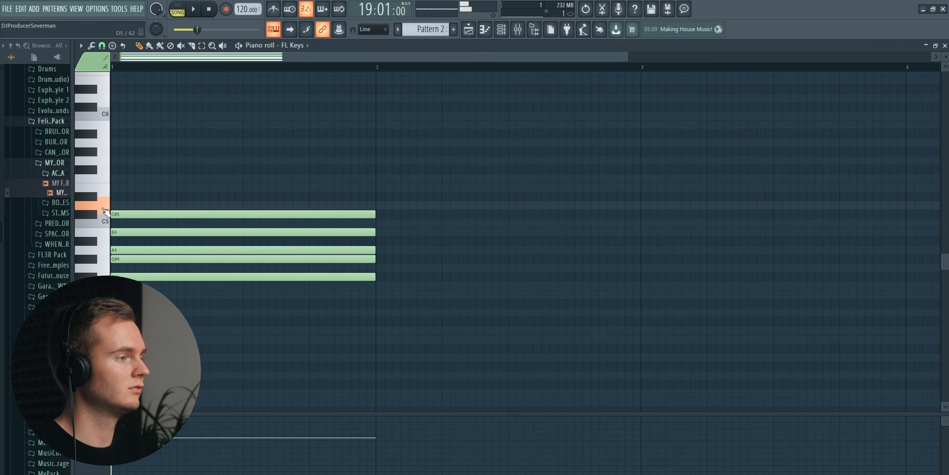
{"action": "left_click", "coordinate": [103, 233]}
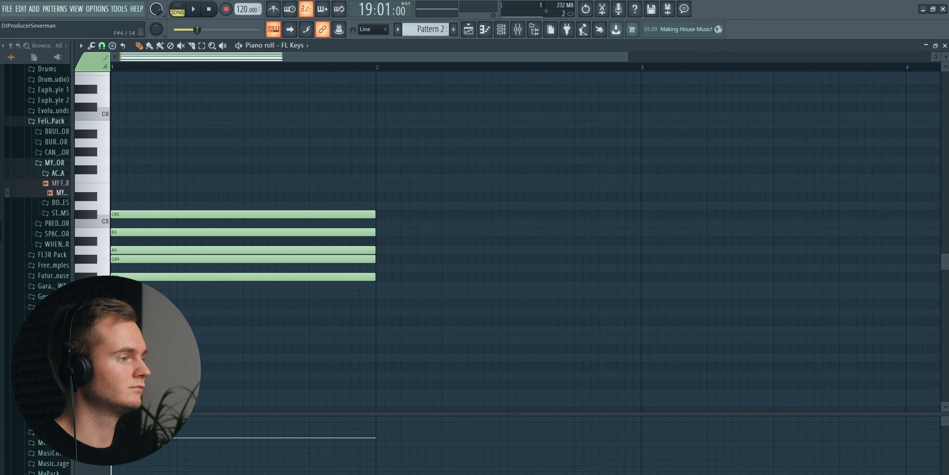
{"action": "left_click", "coordinate": [99, 254]}
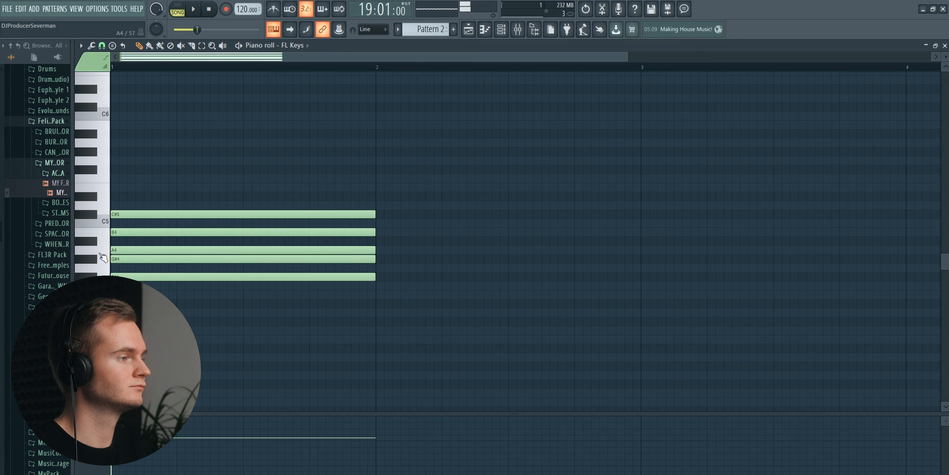
{"action": "left_click", "coordinate": [106, 239]}
{"action": "left_click", "coordinate": [100, 207]}
{"action": "left_click", "coordinate": [121, 206]}
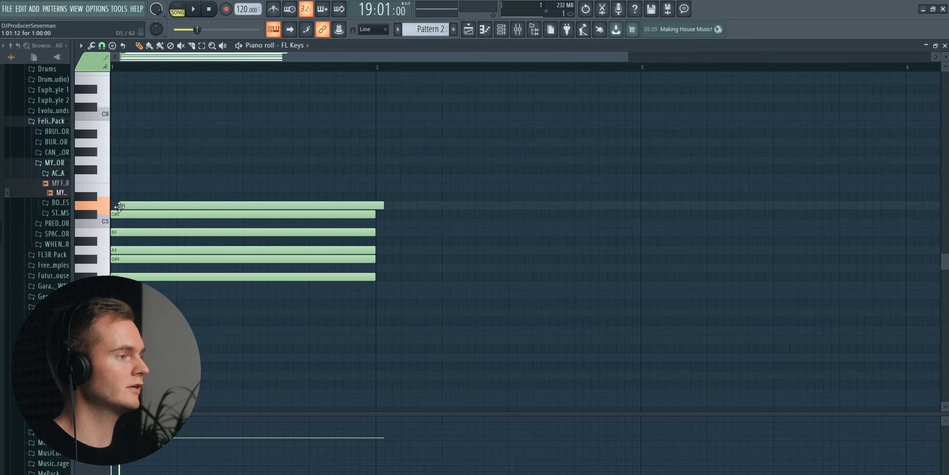
- Audition the keys above D5 and add one-bar E5 and F#5 notes in bar 1 to complete the scale
{"action": "left_click", "coordinate": [97, 197]}
{"action": "left_click", "coordinate": [96, 197]}
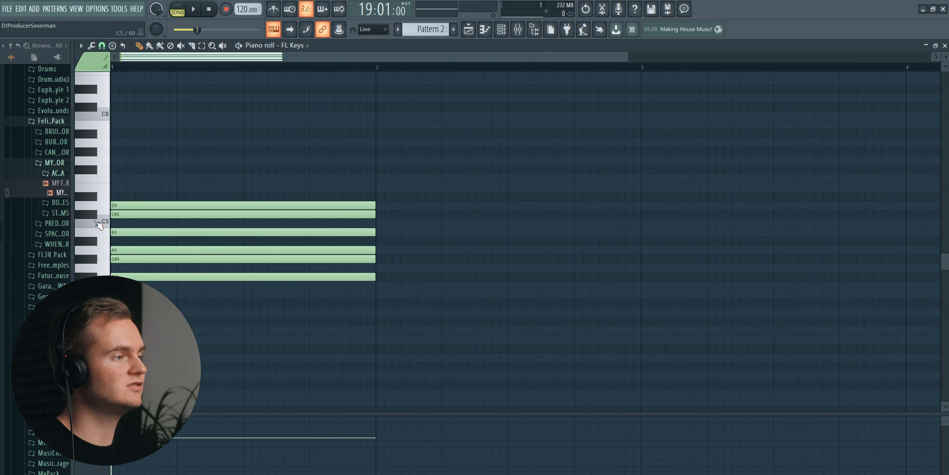
{"action": "left_click", "coordinate": [117, 204]}
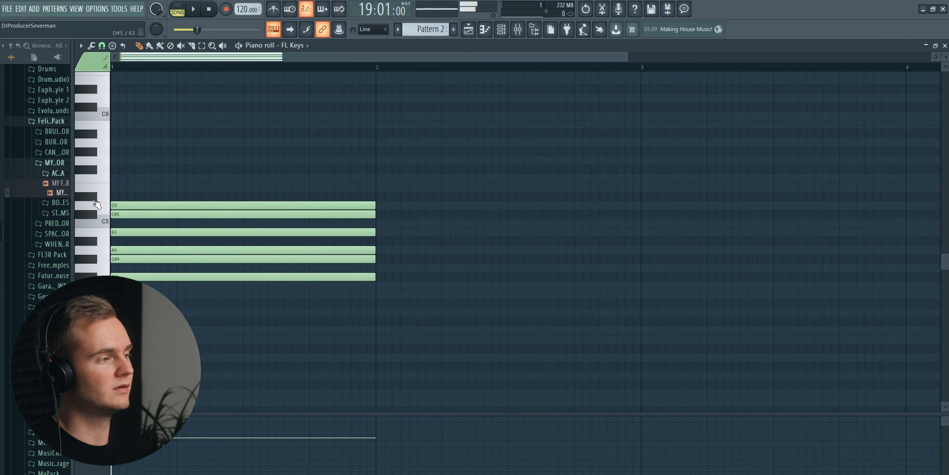
{"action": "left_click", "coordinate": [116, 187]}
{"action": "left_click", "coordinate": [100, 178]}
{"action": "left_click", "coordinate": [99, 178]}
{"action": "left_click", "coordinate": [96, 170]}
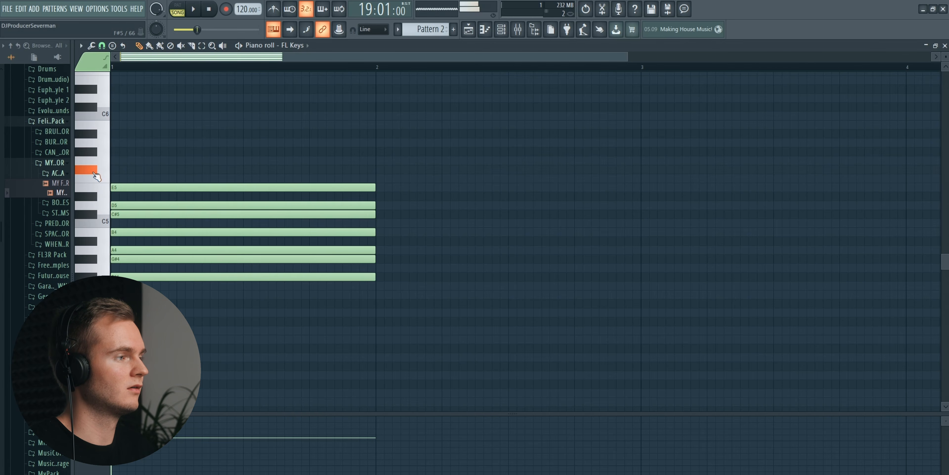
{"action": "left_click", "coordinate": [116, 169]}
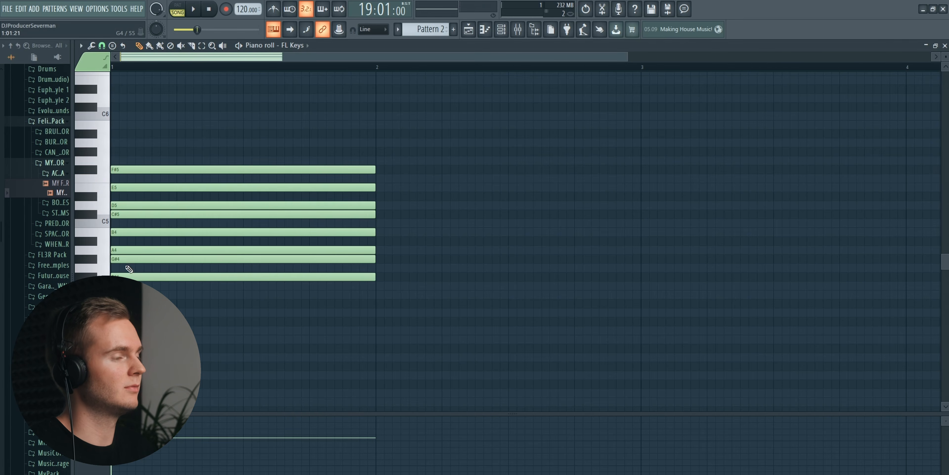
{"action": "left_click_drag", "start_coordinate": [406, 248], "coordinate": [199, 263]}
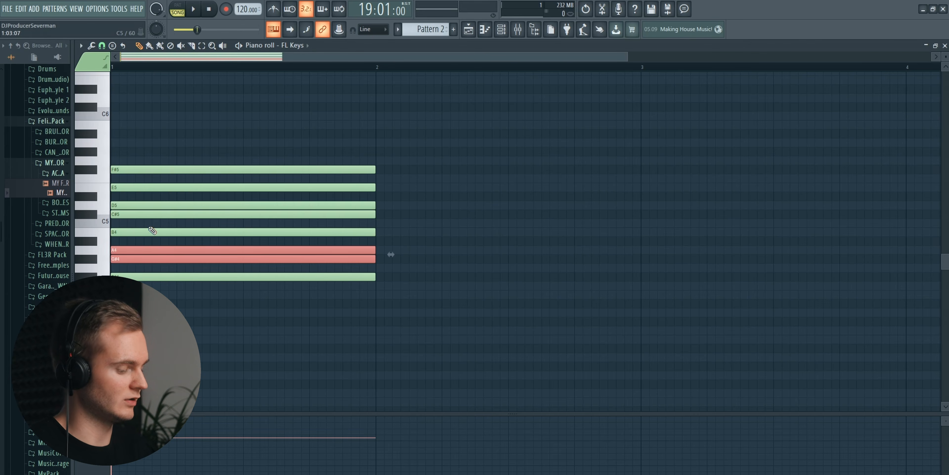
{"action": "key", "text": "ctrl+c"}
{"action": "key", "text": "ctrl+v"}
{"action": "left_click_drag", "start_coordinate": [142, 258], "coordinate": [142, 152]}
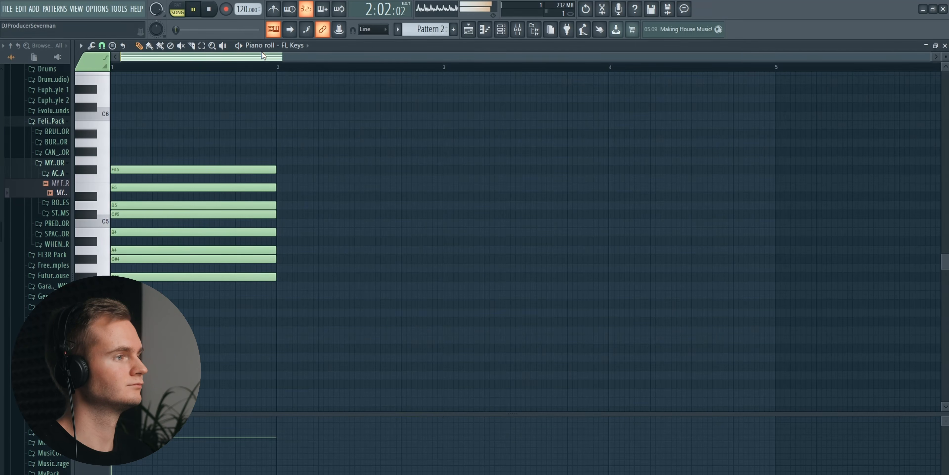
- Audition scale keys between F#4 and F#5 over the playing acapella to find fitting root notes, ending playback when done
{"action": "left_click", "coordinate": [100, 166]}
{"action": "left_click", "coordinate": [92, 172]}
{"action": "left_click", "coordinate": [92, 173]}
{"action": "left_click", "coordinate": [92, 172]}
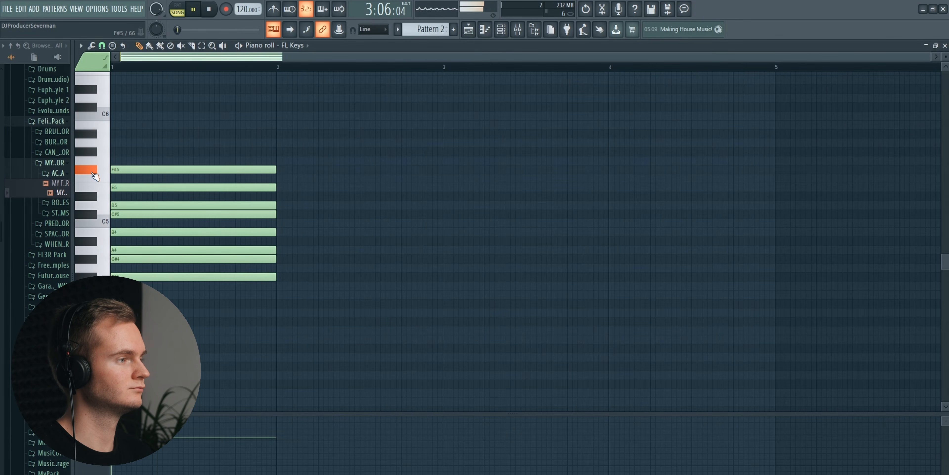
{"action": "left_click", "coordinate": [99, 259]}
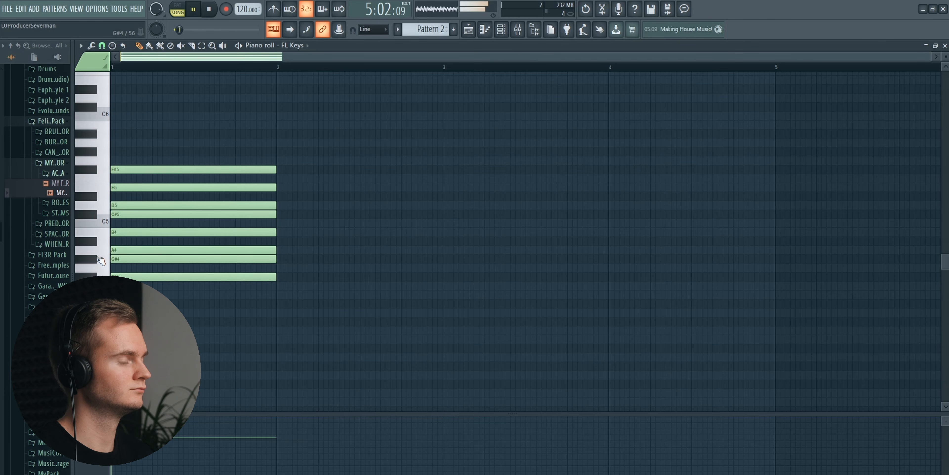
{"action": "left_click", "coordinate": [107, 252]}
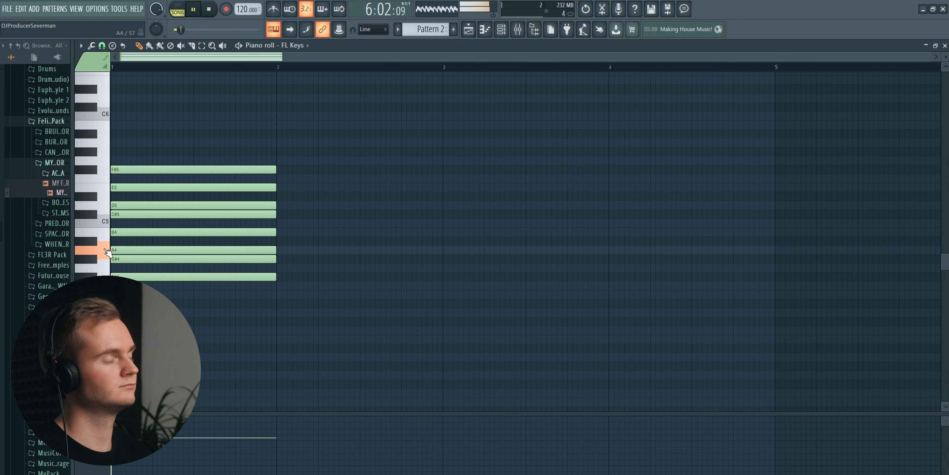
{"action": "left_click", "coordinate": [106, 232]}
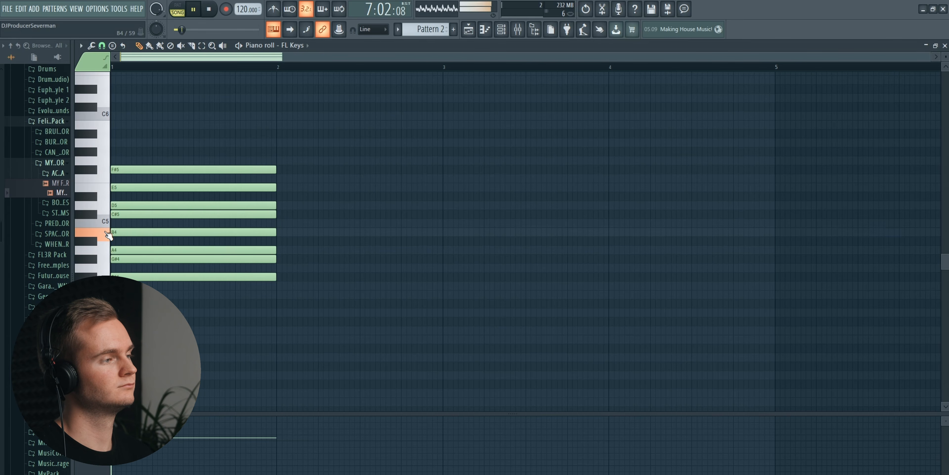
{"action": "left_click", "coordinate": [104, 252]}
{"action": "left_click", "coordinate": [101, 252]}
{"action": "left_click", "coordinate": [100, 253]}
{"action": "left_click_drag", "start_coordinate": [96, 254], "coordinate": [94, 276]}
{"action": "left_click", "coordinate": [94, 276]}
{"action": "left_click", "coordinate": [92, 276]}
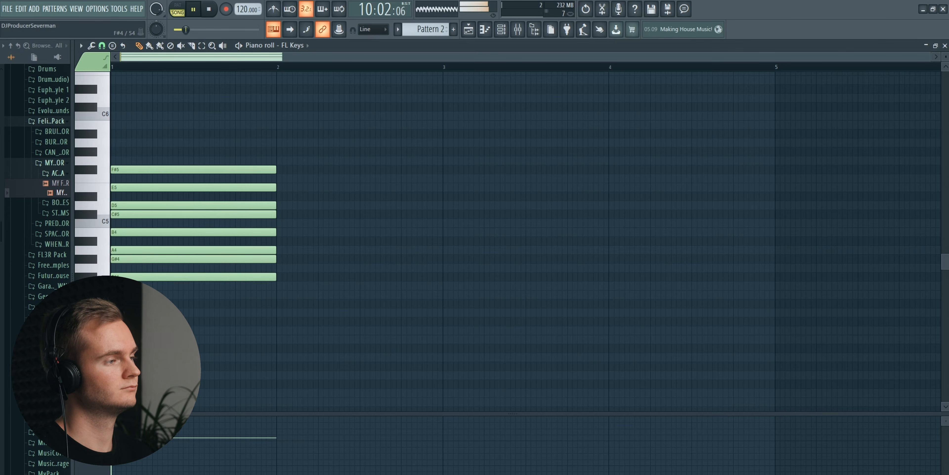
{"action": "left_click", "coordinate": [93, 276]}
{"action": "left_click", "coordinate": [92, 277]}
{"action": "key", "text": "space"}
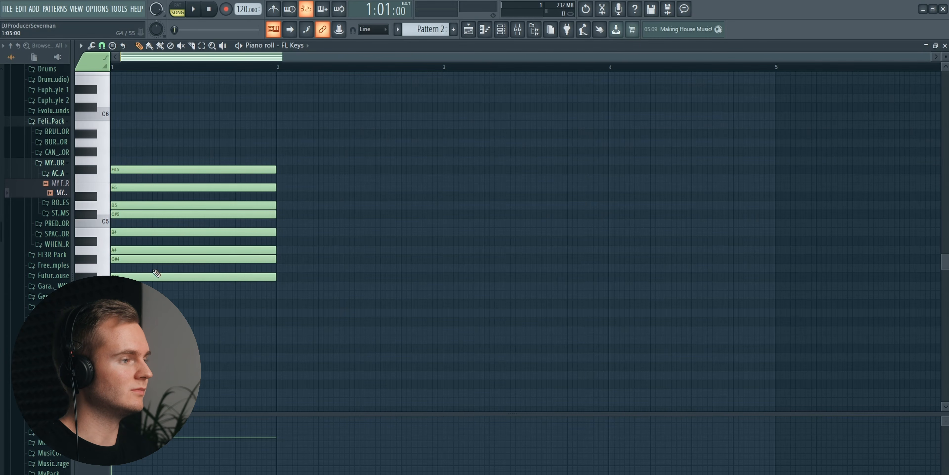
- Mute the seven scale notes from G#4 to F#5 in bar 1 and switch to the Paint tool
{"action": "left_click", "coordinate": [181, 46]}
{"action": "left_click_drag", "start_coordinate": [180, 161], "coordinate": [175, 264]}
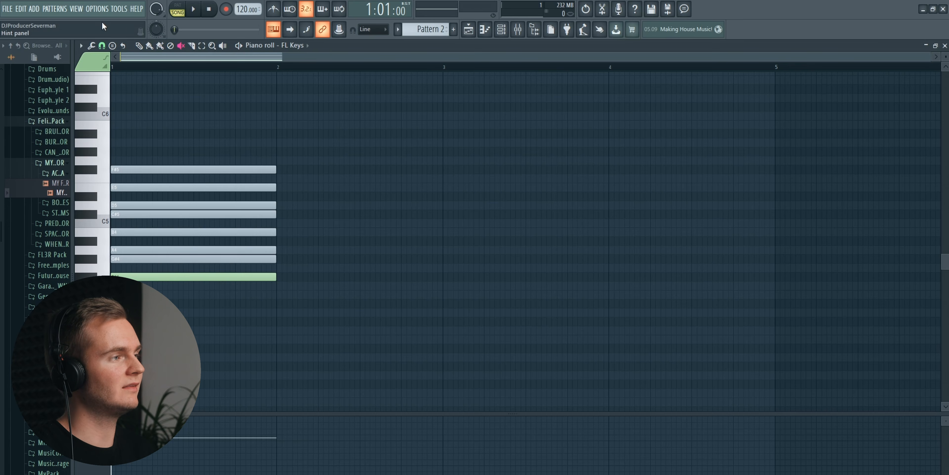
{"action": "left_click", "coordinate": [150, 46]}
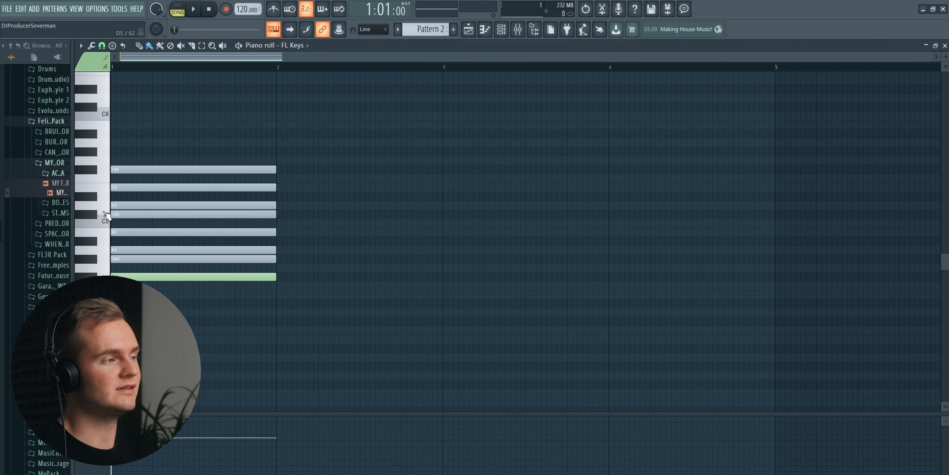
- Add a one-bar D4 root note in bar 1 and delete the F#4 note above it
{"action": "left_click", "coordinate": [104, 212]}
{"action": "left_click", "coordinate": [103, 212]}
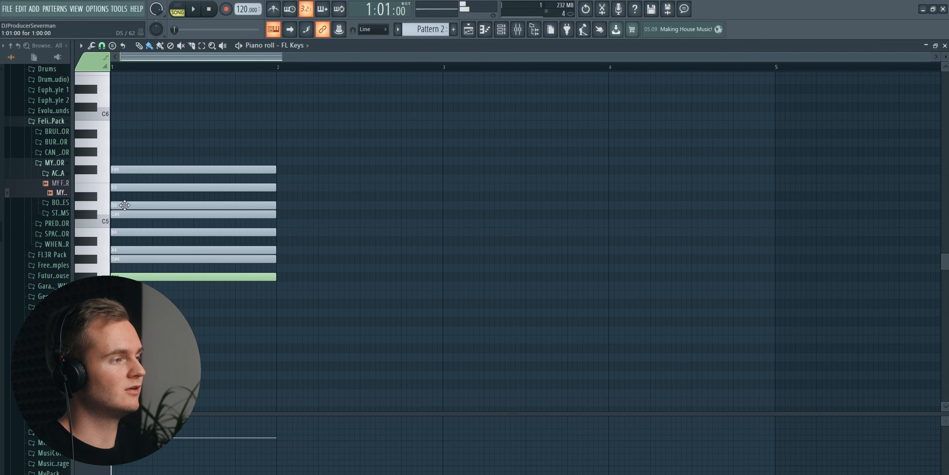
{"action": "left_click", "coordinate": [102, 312]}
{"action": "left_click", "coordinate": [129, 312]}
{"action": "left_click_drag", "start_coordinate": [129, 312], "coordinate": [113, 312]}
{"action": "right_click", "coordinate": [129, 276]}
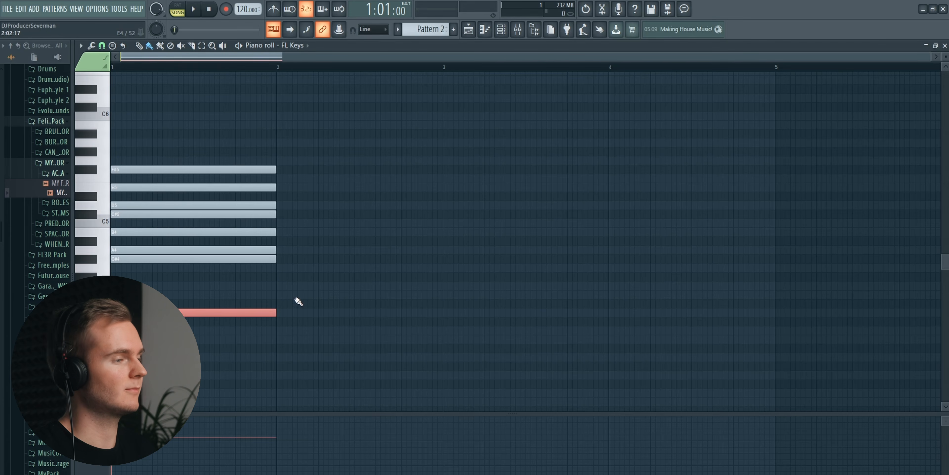
- Add a one-bar root note in bar 2 and set its pitch to A4, auditioning nearby keys
{"action": "left_click", "coordinate": [284, 268]}
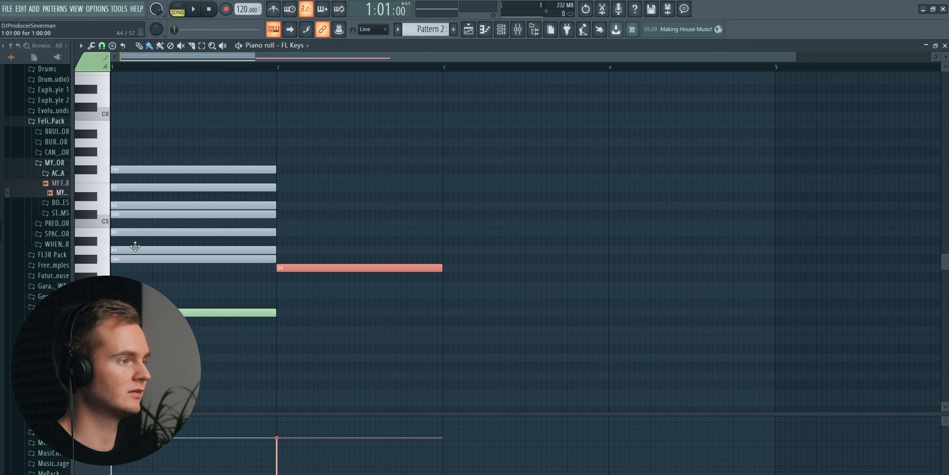
{"action": "left_click", "coordinate": [103, 313]}
{"action": "left_click", "coordinate": [103, 251]}
{"action": "left_click", "coordinate": [104, 252]}
{"action": "left_click", "coordinate": [94, 259]}
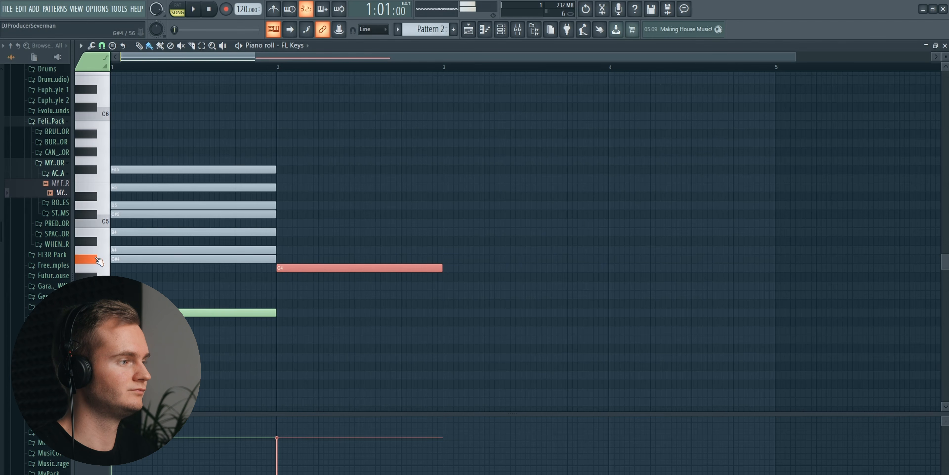
{"action": "left_click_drag", "start_coordinate": [317, 268], "coordinate": [316, 244]}
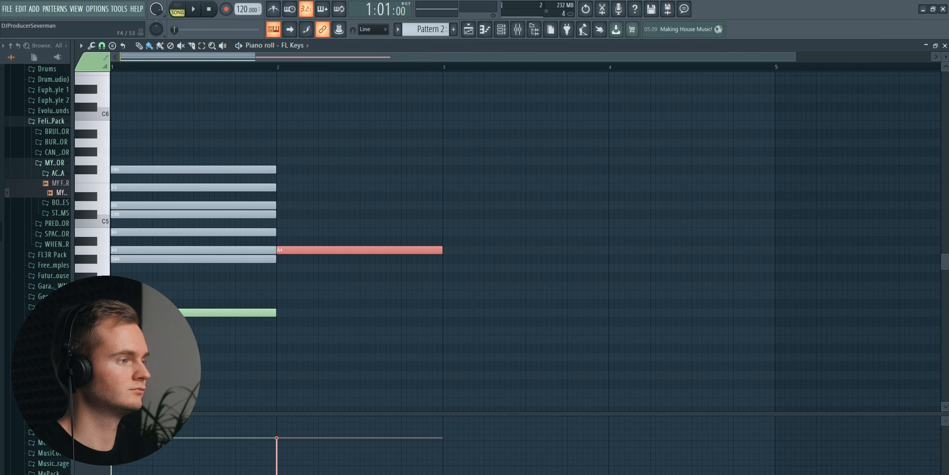
- Add one-bar root notes F#4 in bar 3 and E4 in bar 4, and listen to the bassline with the acapella
{"action": "left_click", "coordinate": [429, 276]}
{"action": "left_click_drag", "start_coordinate": [477, 276], "coordinate": [507, 271]}
{"action": "mouse_move", "coordinate": [615, 302]}
{"action": "left_mouse_down"}
{"action": "mouse_move", "coordinate": [647, 301]}
{"action": "mouse_move", "coordinate": [636, 289]}
{"action": "left_mouse_up"}
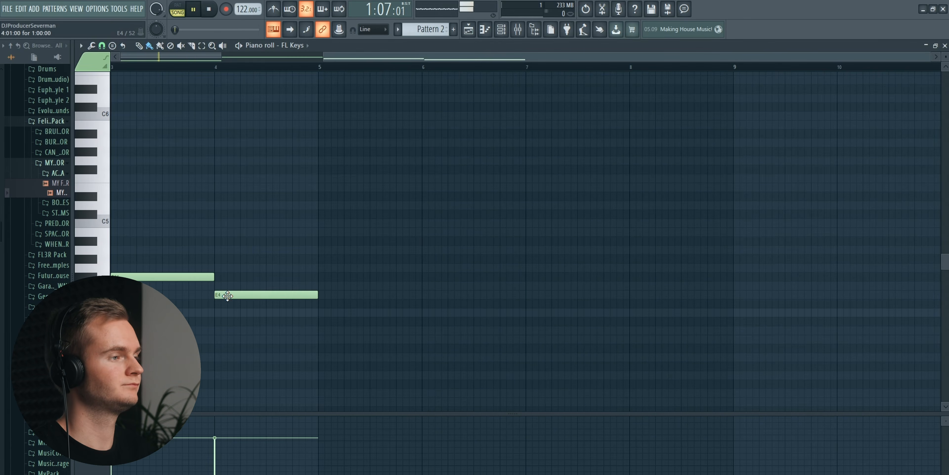
{"action": "left_click", "coordinate": [519, 33]}
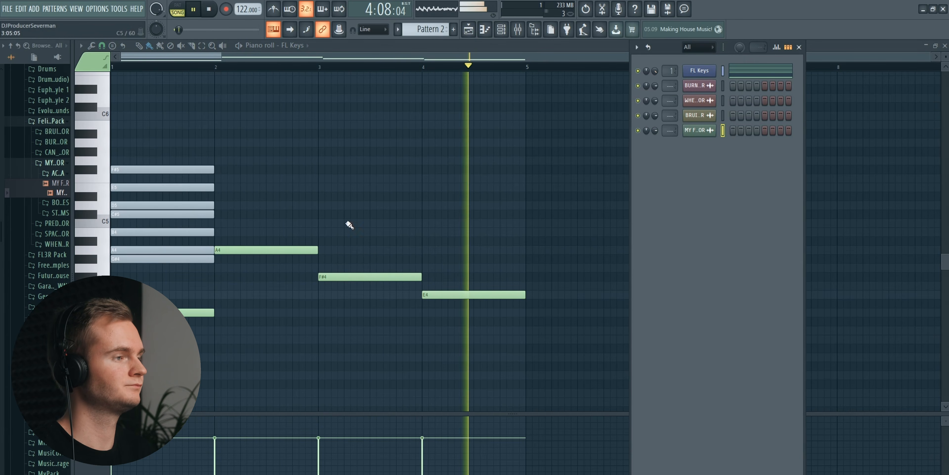
{"action": "key", "text": "space"}
- Move the muted scale notes to bar 5, duplicate the four root notes one octave higher, and play the result
{"action": "left_click_drag", "start_coordinate": [128, 258], "coordinate": [546, 258]}
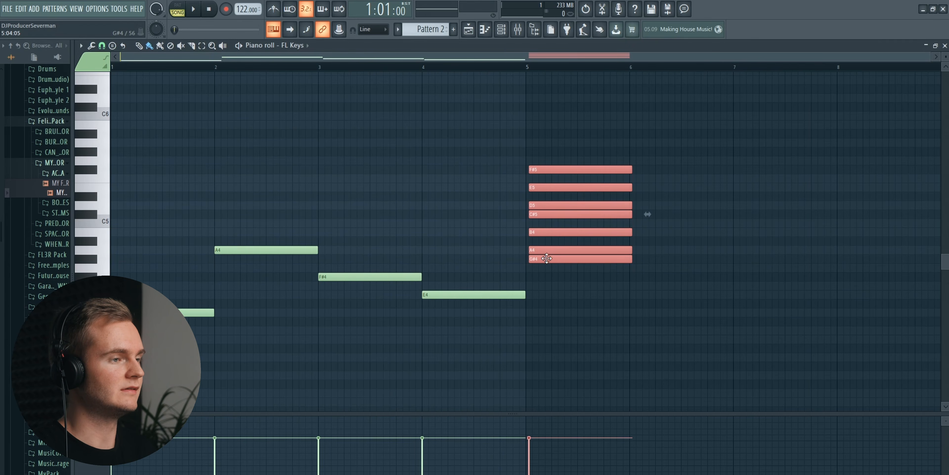
{"action": "left_click_drag", "start_coordinate": [149, 210], "coordinate": [483, 345]}
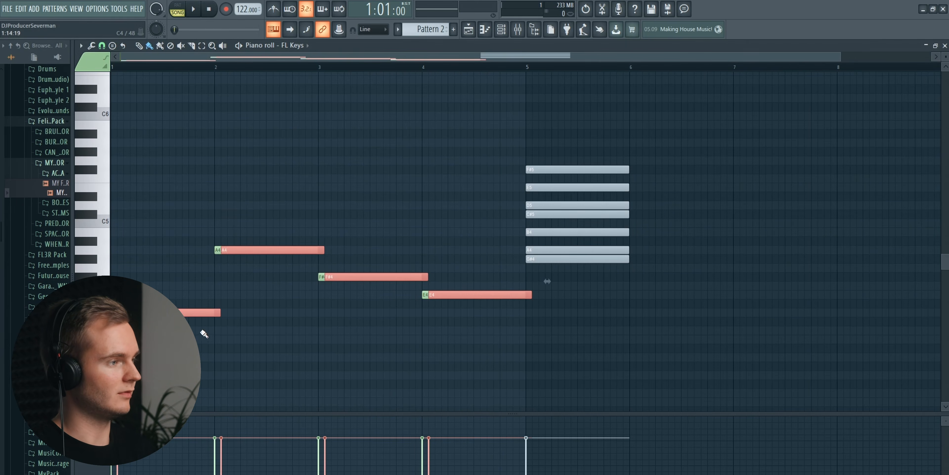
{"action": "left_click_drag", "start_coordinate": [548, 281], "coordinate": [59, 205]}
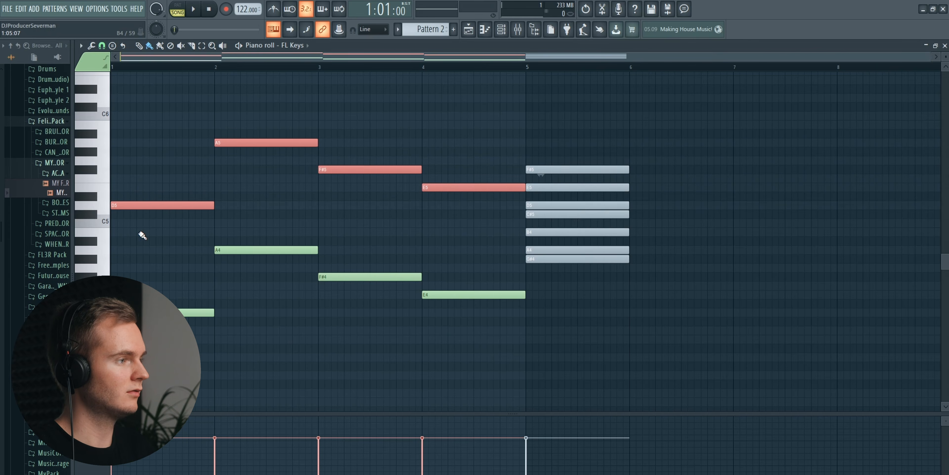
{"action": "key", "text": "space"}
{"action": "key", "text": "space"}
- Duplicate the upper line downward as the fifths A4, E5, C#5 and B4, and audition the piano keys around them
{"action": "left_click_drag", "start_coordinate": [127, 207], "coordinate": [97, 259]}
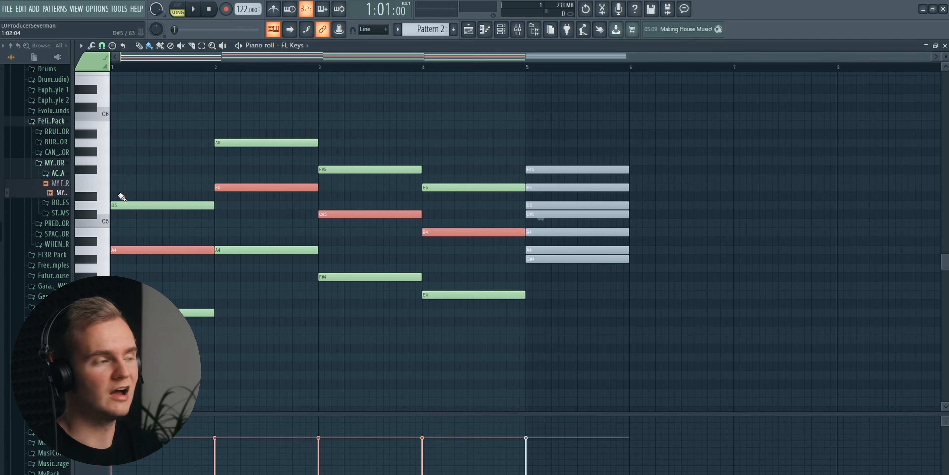
{"action": "left_click", "coordinate": [106, 207]}
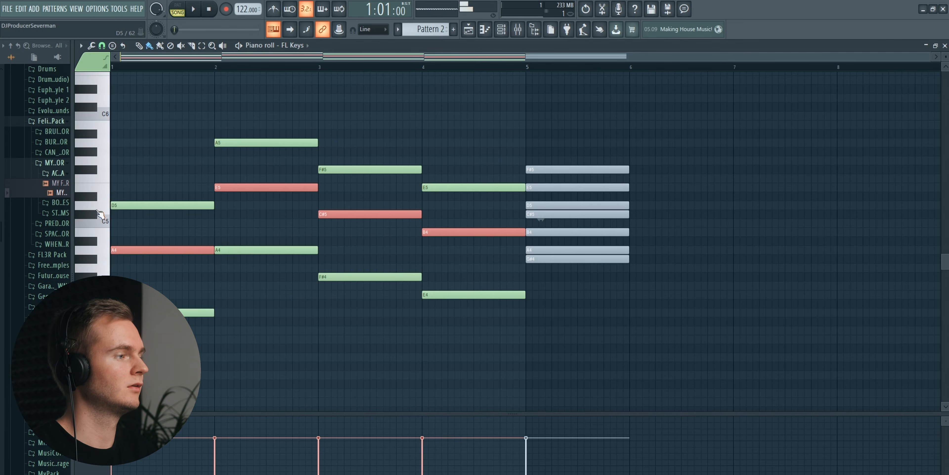
{"action": "left_click", "coordinate": [100, 237]}
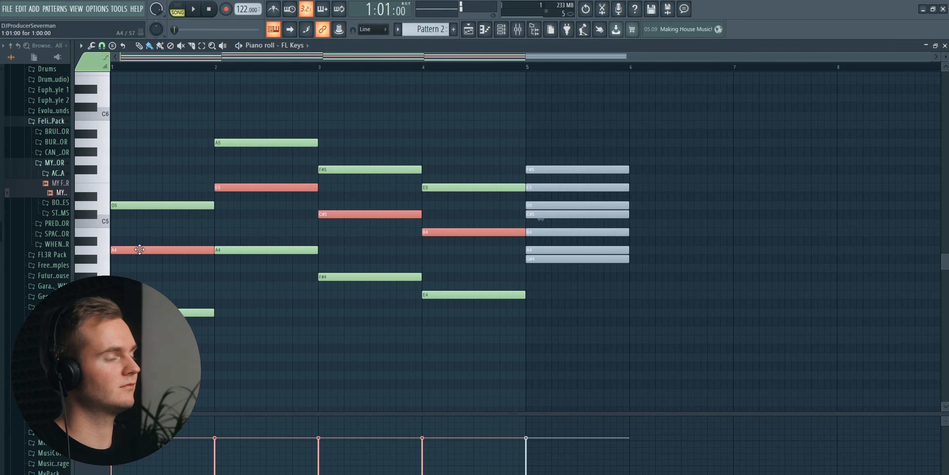
- Play the root and fifth notes, transpose all of them down one octave and listen to the lower voicing
{"action": "key", "text": "space"}
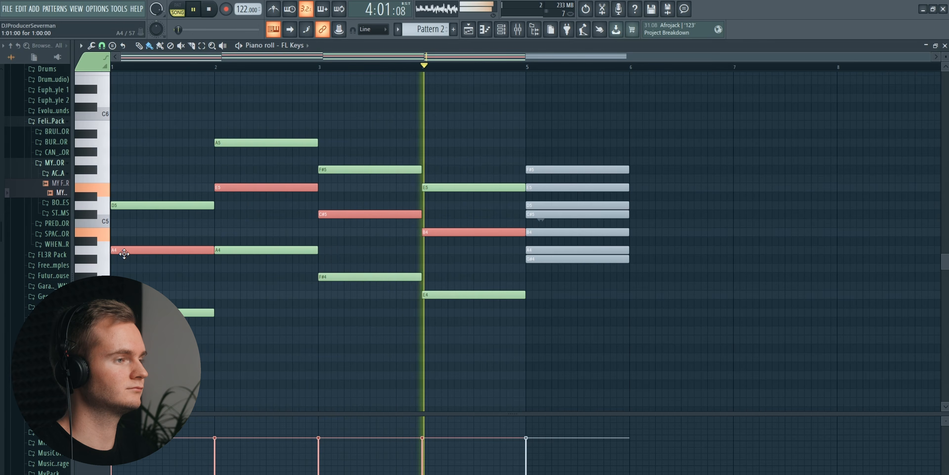
{"action": "key", "text": "space"}
{"action": "key", "text": "ctrl+a"}
{"action": "key", "text": "ctrl+Down"}
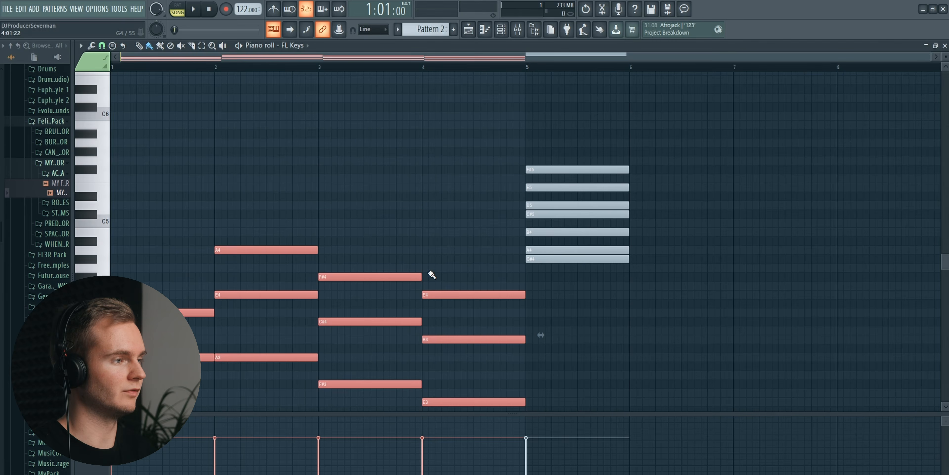
{"action": "scroll", "coordinate": [432, 274], "scroll_direction": "down", "scroll_amount": 5}
{"action": "left_click", "coordinate": [438, 99]}
{"action": "key", "text": "space"}
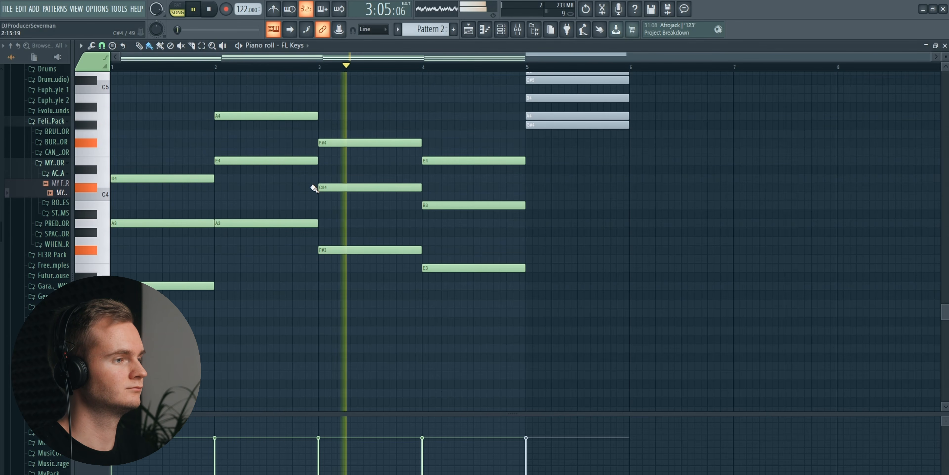
{"action": "scroll", "coordinate": [314, 188], "scroll_direction": "up", "scroll_amount": 2}
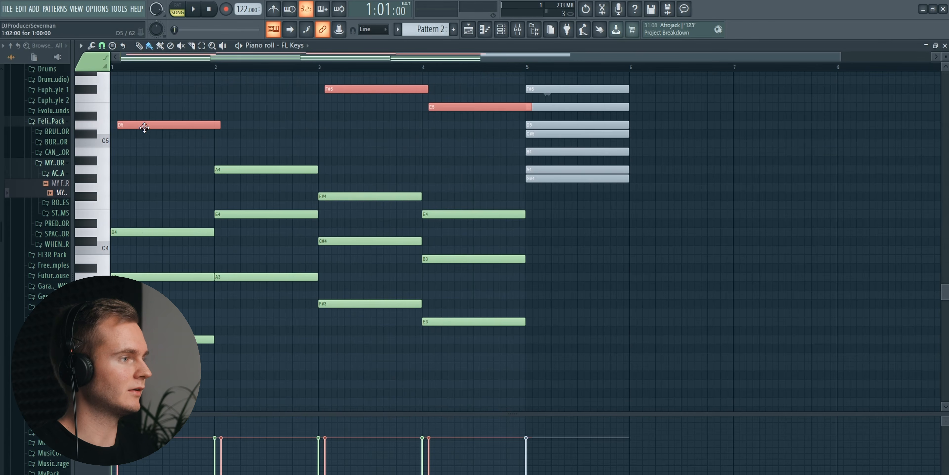
- Duplicate a note line upward as the thirds F#4, C#5, A#4 and G#4, and audition the piano keys around D4
{"action": "left_click_drag", "start_coordinate": [145, 127], "coordinate": [64, 197]}
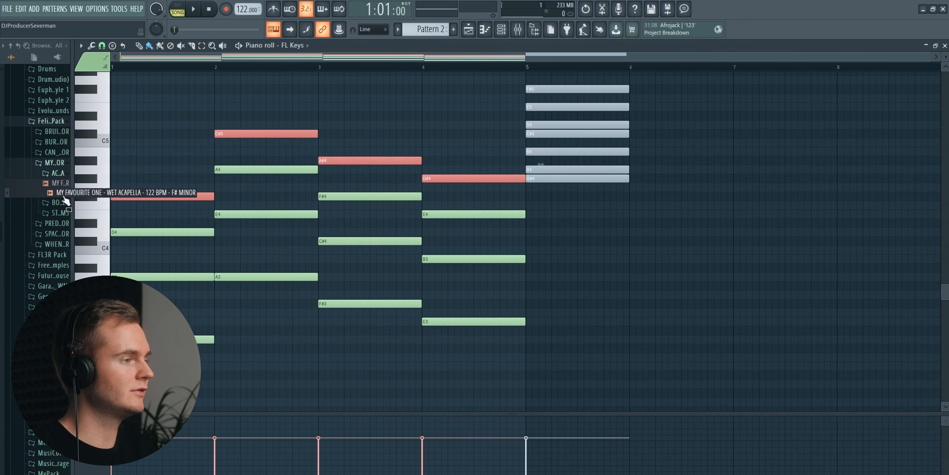
{"action": "left_click", "coordinate": [96, 230]}
{"action": "left_click", "coordinate": [98, 217]}
{"action": "left_click", "coordinate": [99, 206]}
{"action": "left_click", "coordinate": [99, 232]}
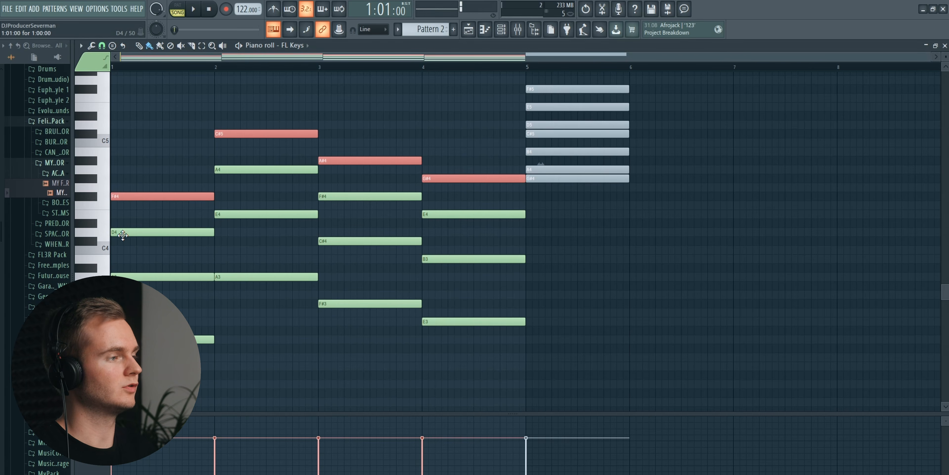
{"action": "left_click_drag", "start_coordinate": [109, 242], "coordinate": [105, 197]}
- Listen to the chords and correct the third in bar 3 to A4
{"action": "key", "text": "space"}
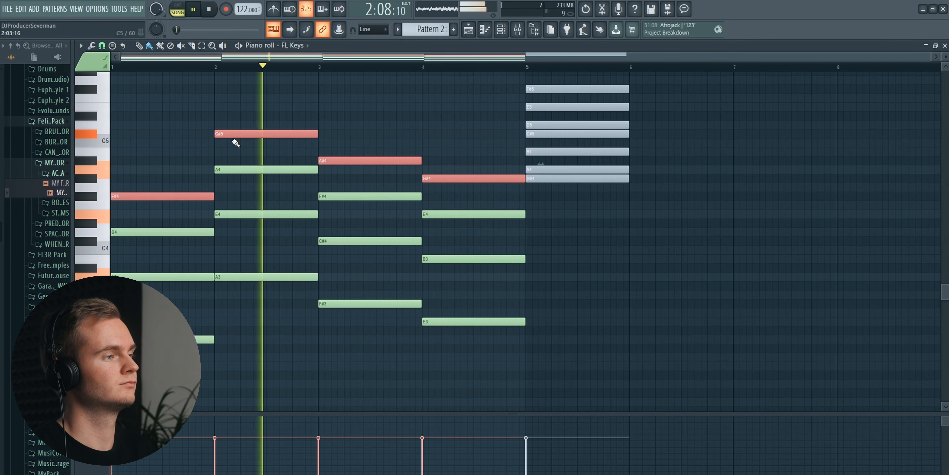
{"action": "key", "text": "space"}
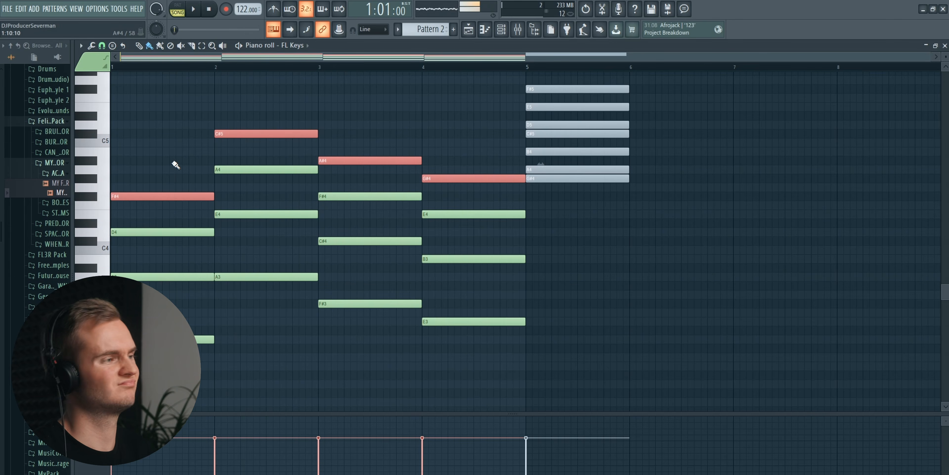
{"action": "key", "text": "space"}
{"action": "key", "text": "space"}
{"action": "left_click", "coordinate": [335, 152]}
{"action": "left_click_drag", "start_coordinate": [363, 151], "coordinate": [332, 170]}
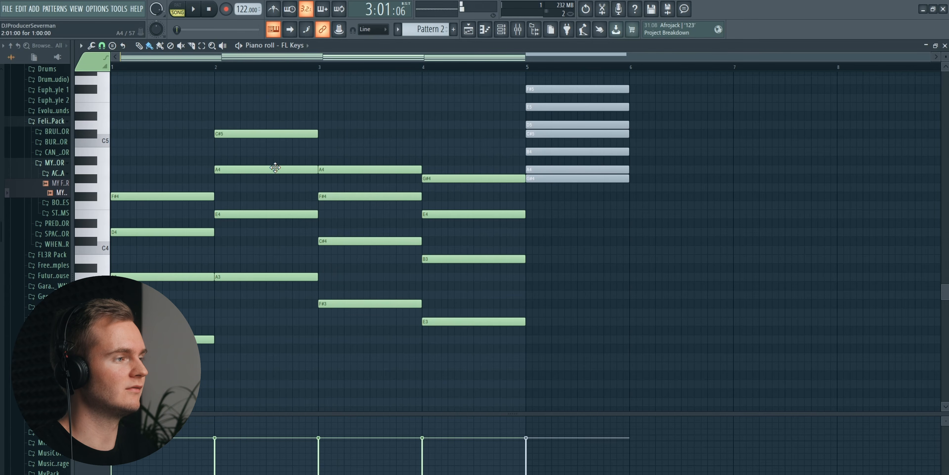
- Play back the chord in bar 3 and its transition into bar 4
{"action": "key", "text": "space"}
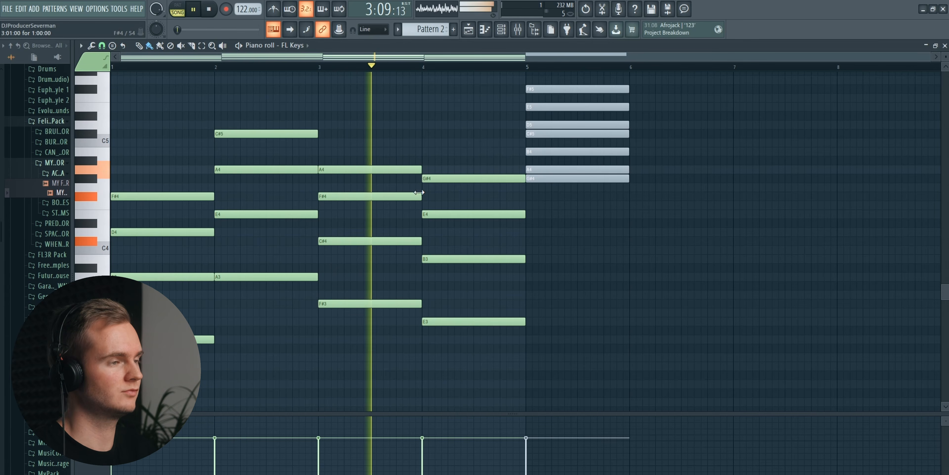
{"action": "key", "text": "space"}
{"action": "left_click", "coordinate": [419, 70]}
{"action": "key", "text": "space"}
{"action": "key", "text": "space"}
{"action": "key", "text": "space"}
{"action": "key", "text": "space"}
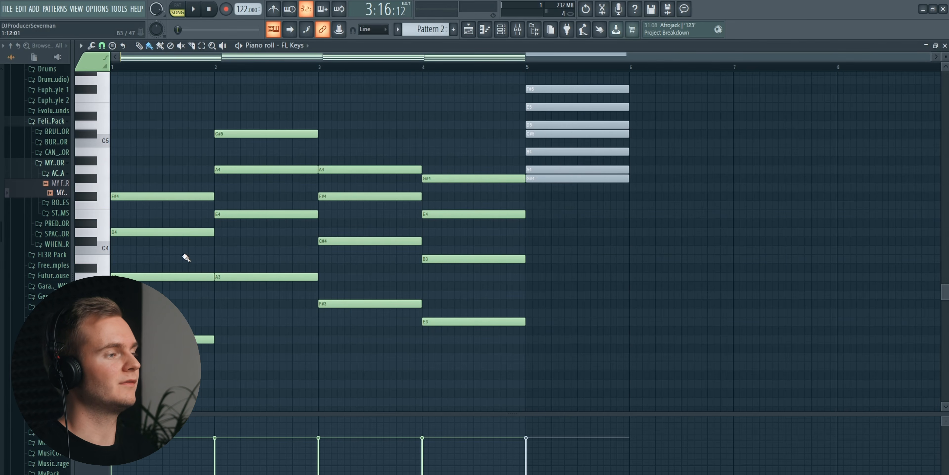
- Raise the fifths in bars 1, 3 and 4 by one octave to A4, C#5 and B4
{"action": "left_click", "coordinate": [177, 277]}
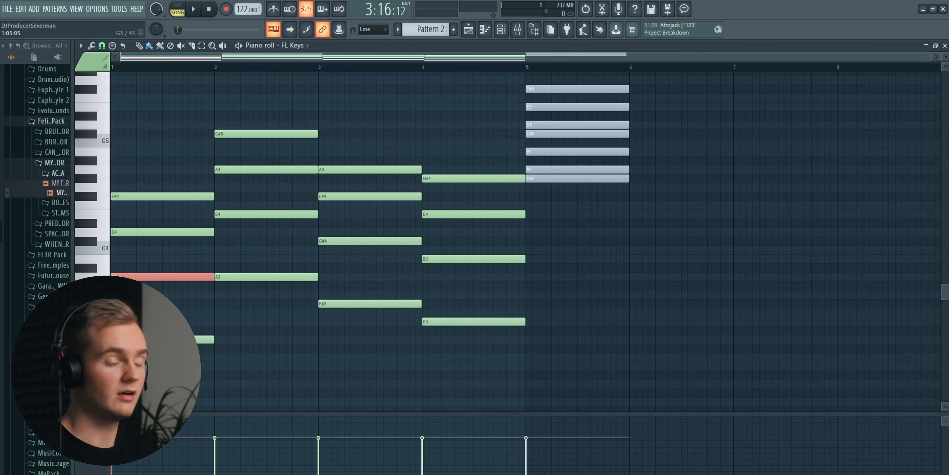
{"action": "key", "text": "ctrl+Up"}
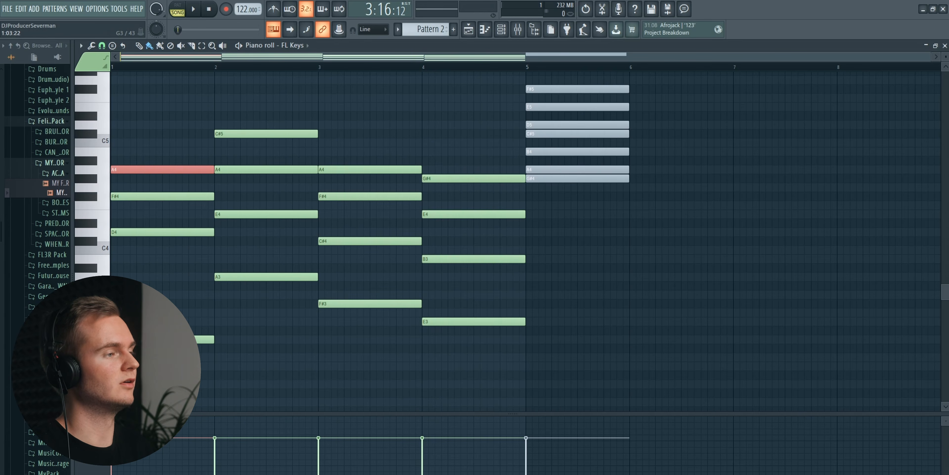
{"action": "left_click", "coordinate": [343, 242]}
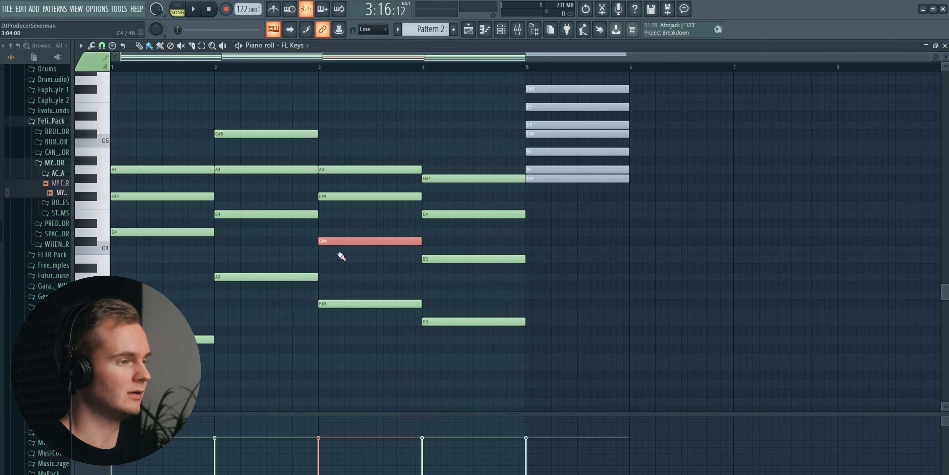
{"action": "key", "text": "ctrl+Up"}
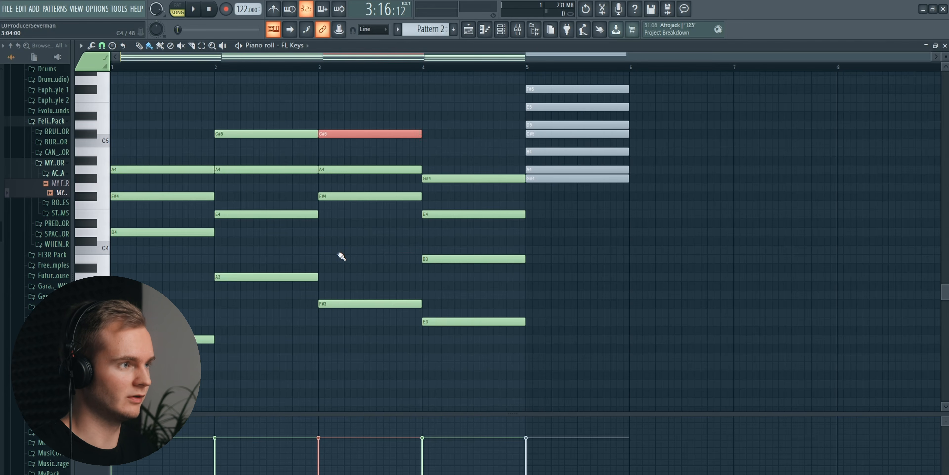
{"action": "left_click", "coordinate": [459, 257]}
{"action": "key", "text": "ctrl+Up"}
- Raise the D4 note in bar 1 by one octave to D5 and listen to the revoiced progression
{"action": "left_click", "coordinate": [152, 231]}
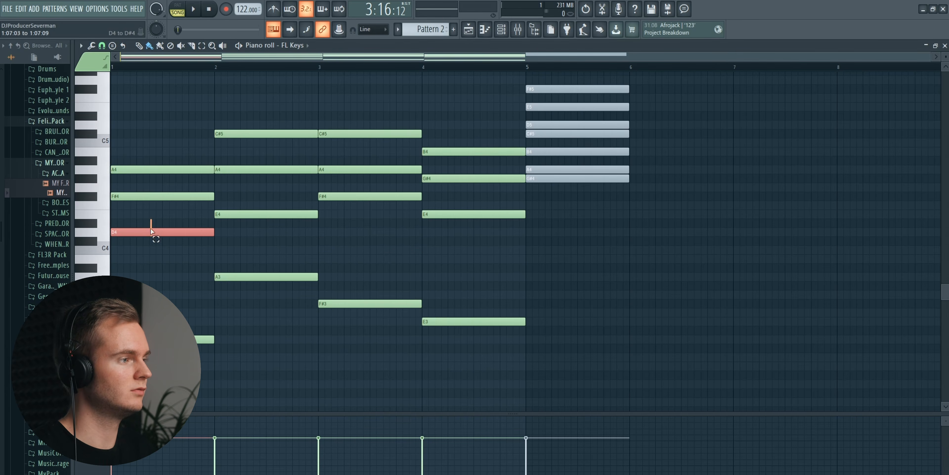
{"action": "key", "text": "ctrl+Up"}
{"action": "scroll", "coordinate": [250, 260], "scroll_direction": "up", "scroll_amount": 1}
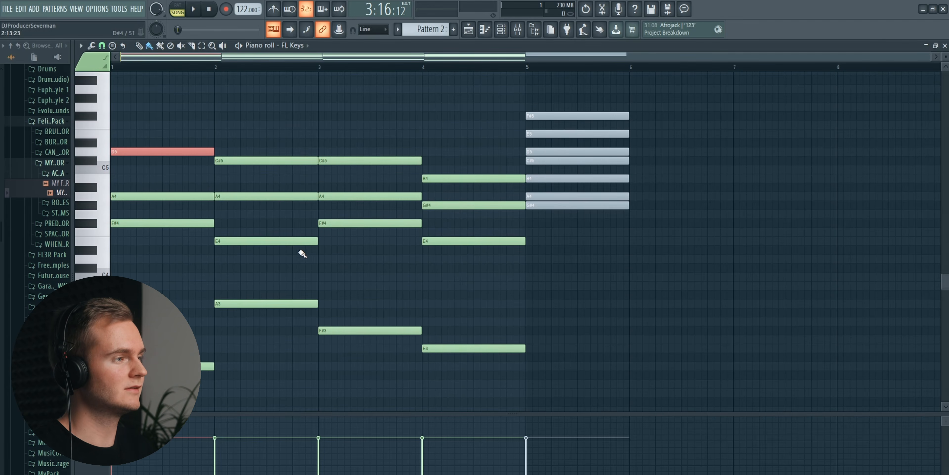
{"action": "key", "text": "space"}
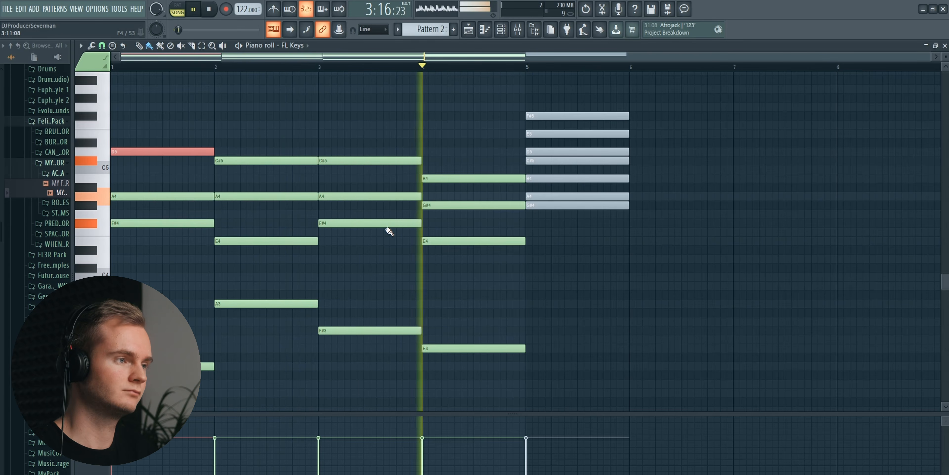
{"action": "key", "text": "space"}
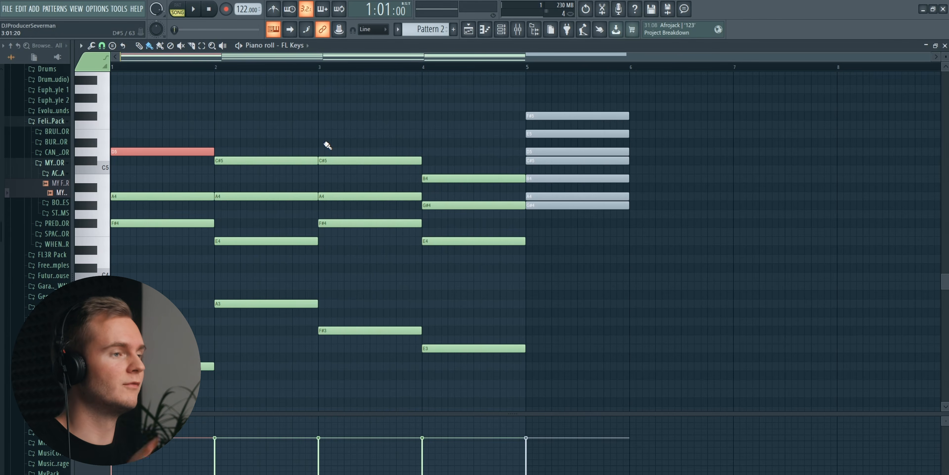
- Remove the muted scale notes from bar 5 and duplicate the four-bar progression to fill eight bars
{"action": "key", "text": "ctrl+a"}
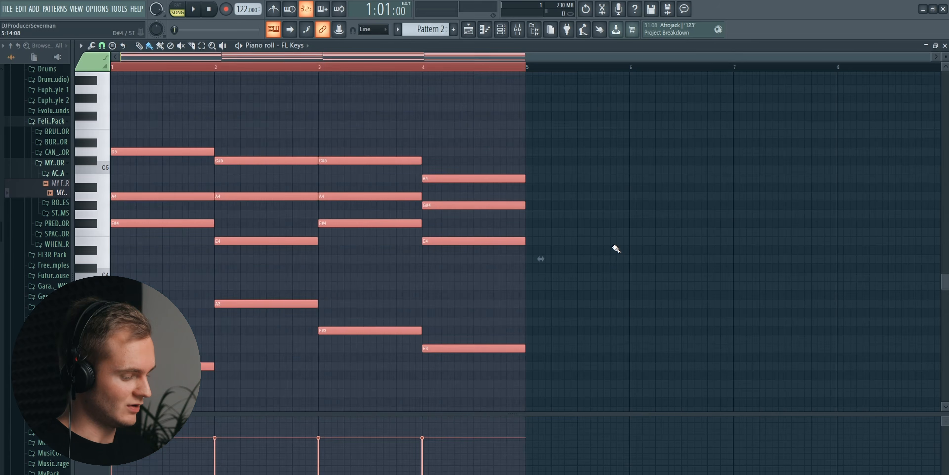
{"action": "key", "text": "ctrl+b"}
{"action": "scroll", "coordinate": [581, 131], "scroll_direction": "down", "scroll_amount": 2}
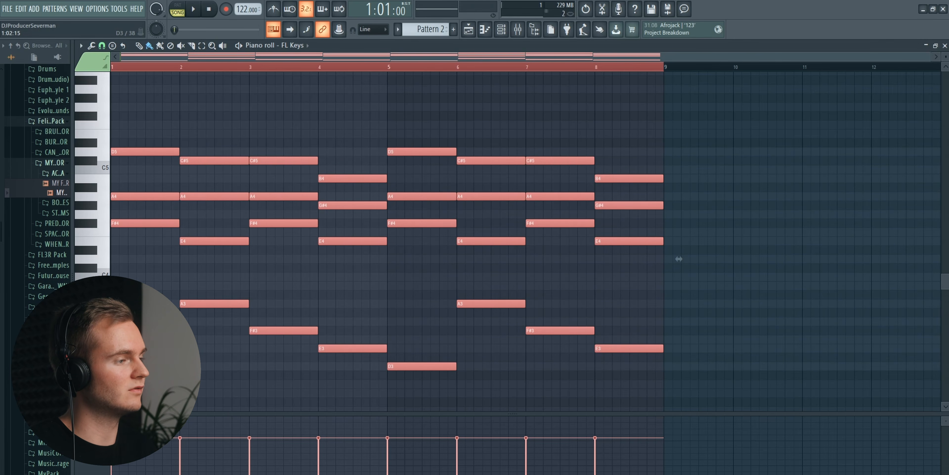
- Transpose the whole eight-bar progression up three semitones, from F# minor to A minor
{"action": "key", "text": "shift+Up"}
{"action": "key", "text": "shift+Up"}
{"action": "key", "text": "shift+Up"}
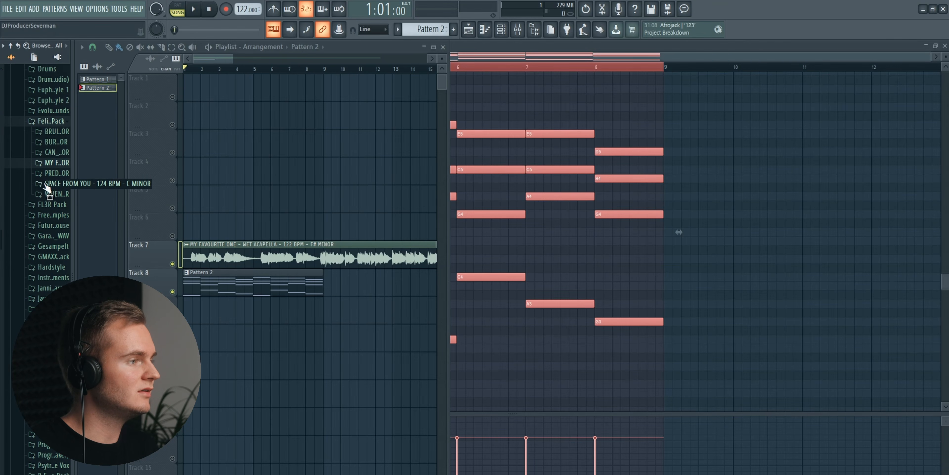
- Place the Burn Together wet acapella (126 BPM, A minor) on Track 6, mute Track 7 and keep Track 6 audible
{"action": "left_click", "coordinate": [52, 142]}
{"action": "left_click", "coordinate": [49, 158]}
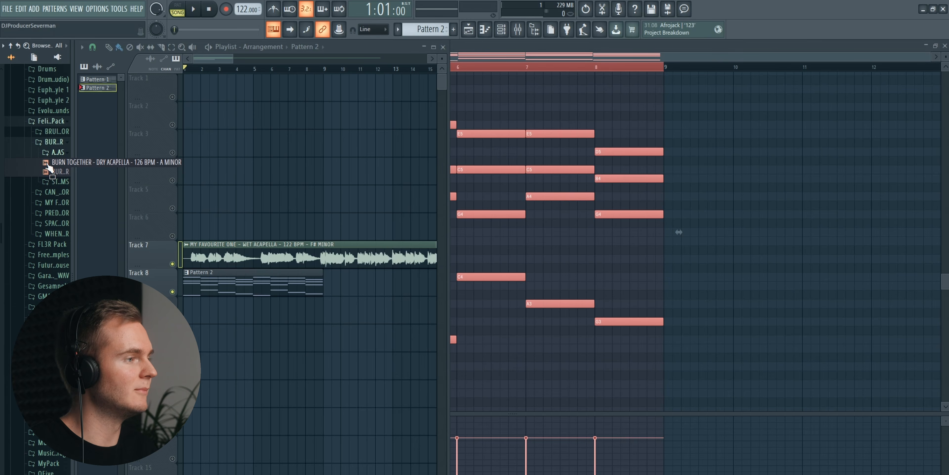
{"action": "mouse_move", "coordinate": [47, 171]}
{"action": "left_mouse_down"}
{"action": "mouse_move", "coordinate": [166, 176]}
{"action": "mouse_move", "coordinate": [177, 222]}
{"action": "left_mouse_up"}
{"action": "left_click", "coordinate": [172, 264]}
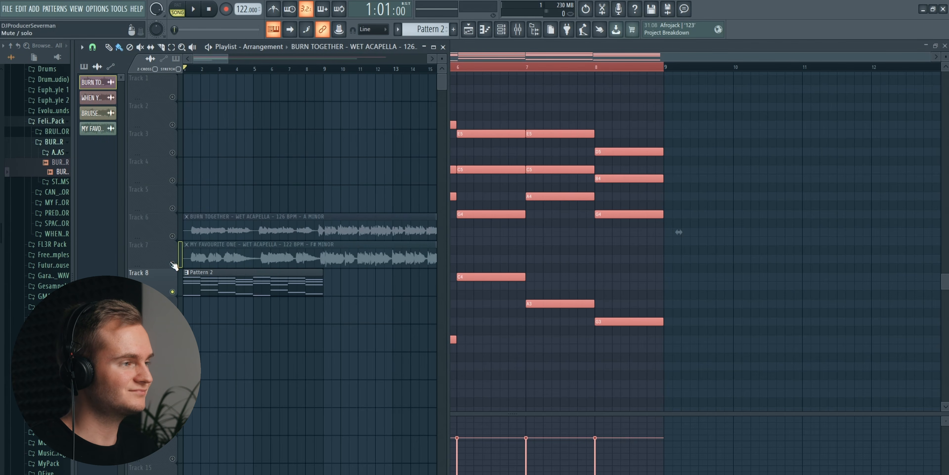
{"action": "left_click", "coordinate": [172, 236]}
- Play the transposed chords together with the Burn Together acapella in the playlist
{"action": "key", "text": "space"}
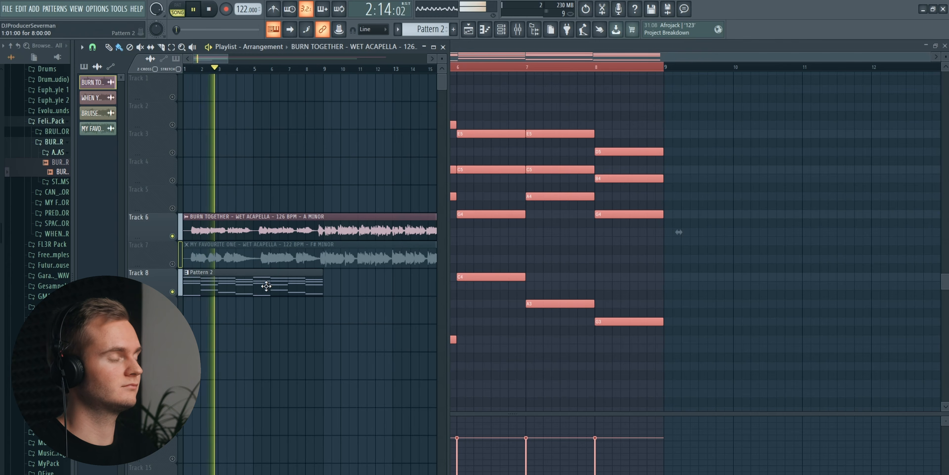
{"action": "scroll", "coordinate": [293, 74], "scroll_direction": "down", "scroll_amount": 3}
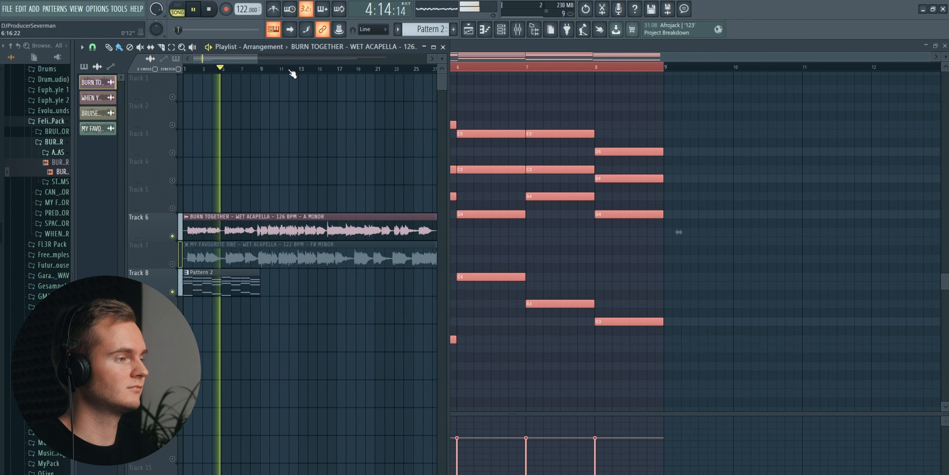
{"action": "key", "text": "space"}
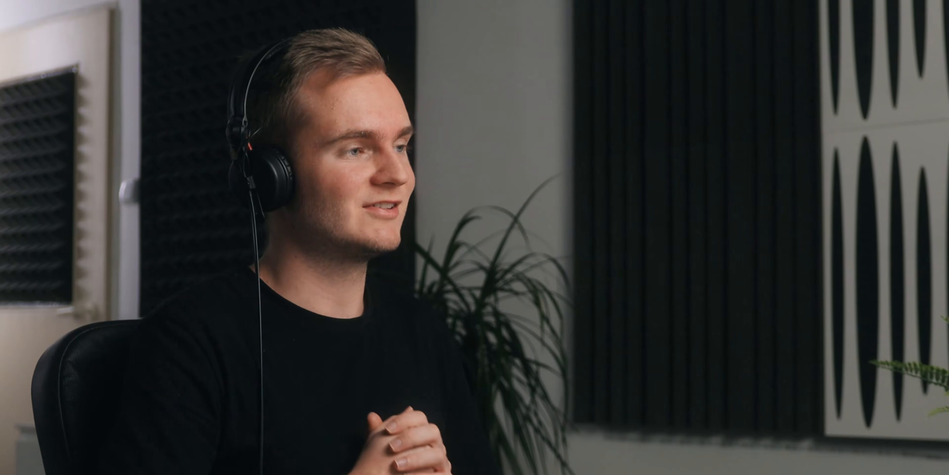